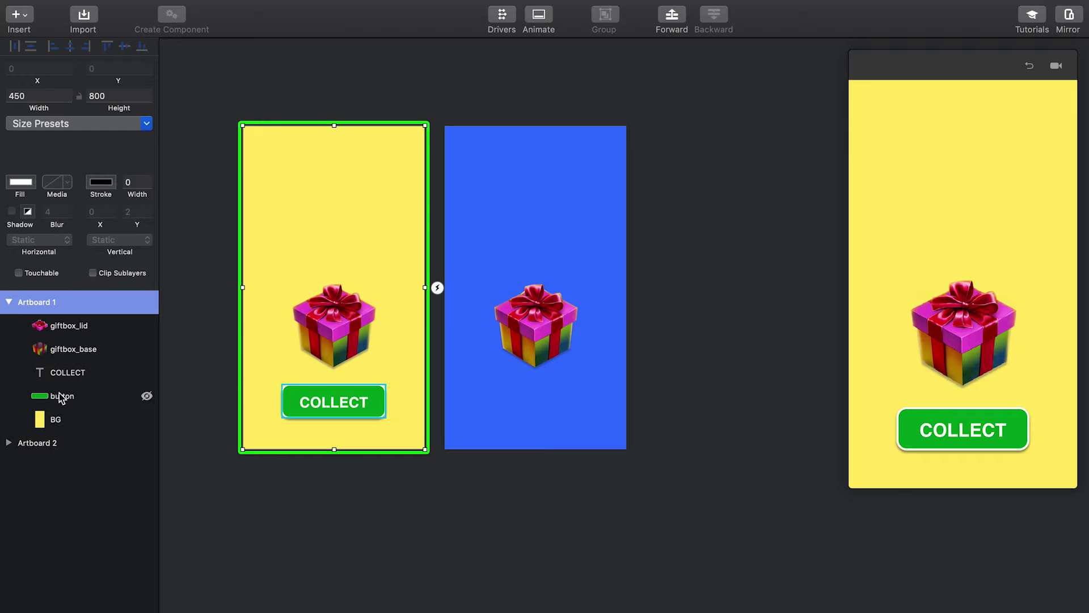
Examine each layer of Artboard 1, from BG up to giftbox_lid, toggling the visibility of the two gift box parts.
left_click(59, 421)
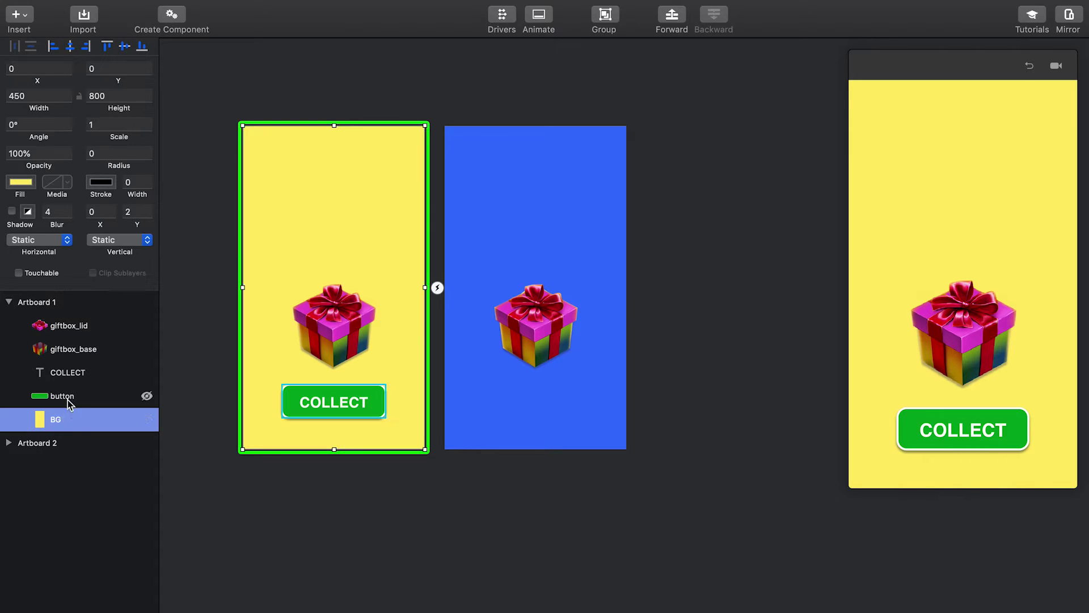
left_click(63, 396)
left_click(61, 374)
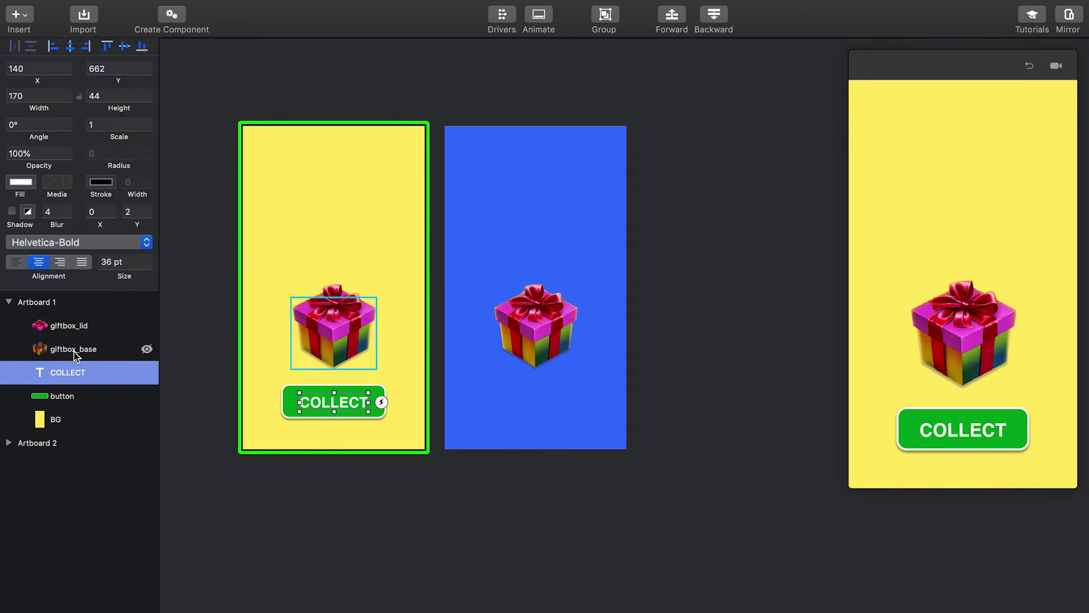
left_click(68, 354)
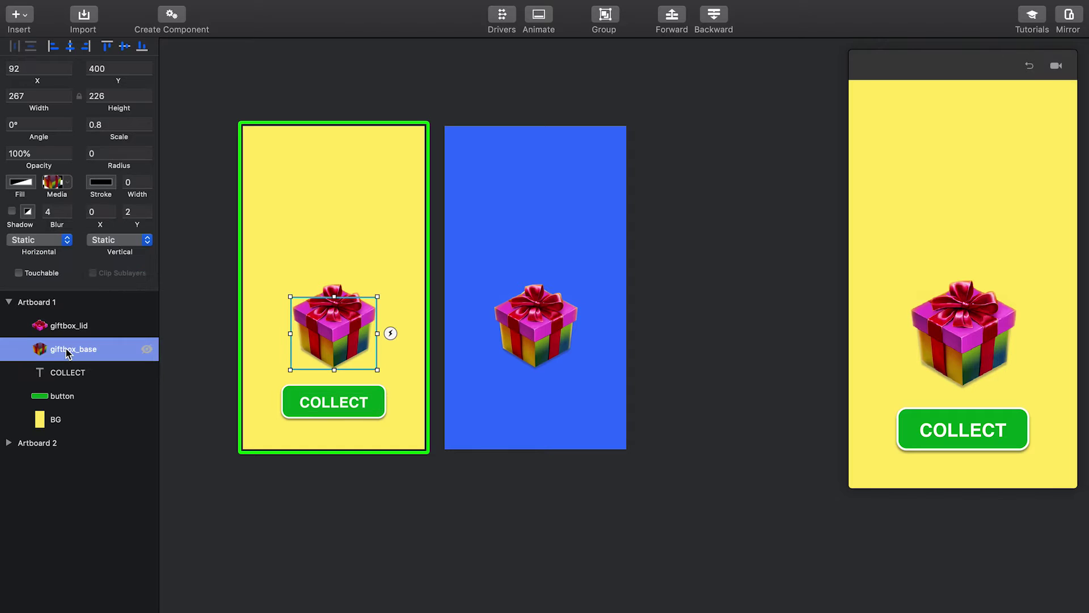
left_click(147, 348)
left_click(146, 348)
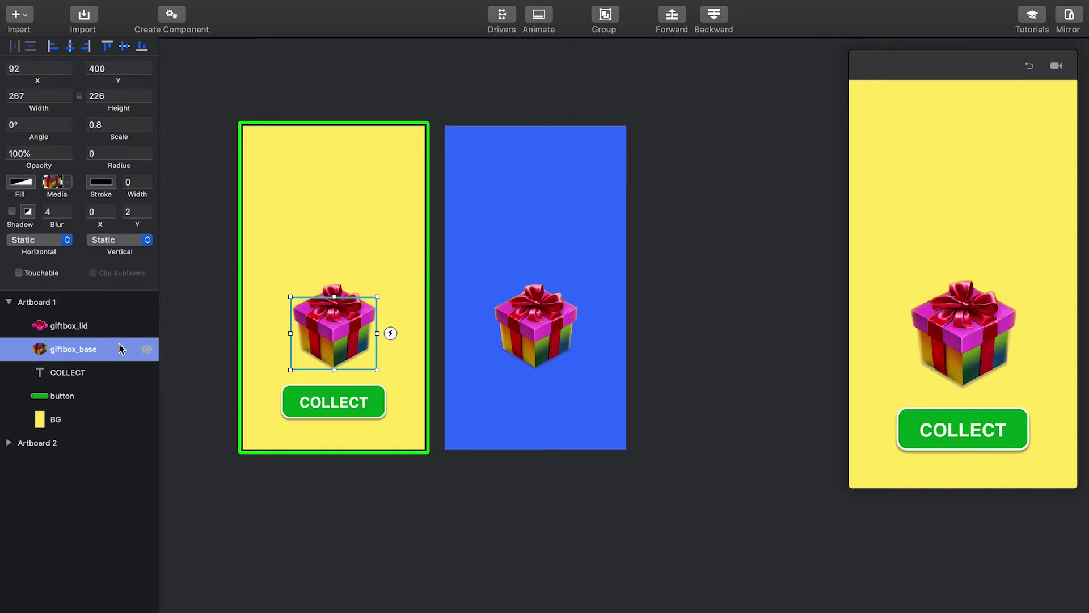
left_click(91, 325)
left_click(146, 325)
left_click(146, 325)
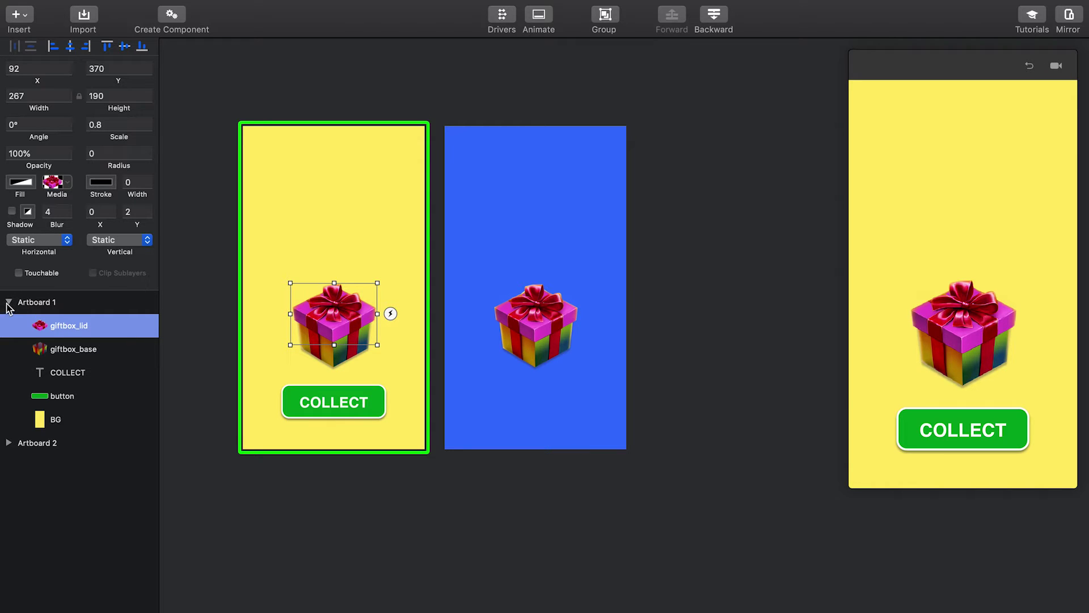
Examine the layers of Artboard 2, toggling the lid, giftbox_base and BG visibility to check the coin hidden inside the box.
left_click(8, 303)
left_click(9, 326)
left_click(60, 348)
left_click(147, 350)
left_click(147, 350)
left_click(147, 350)
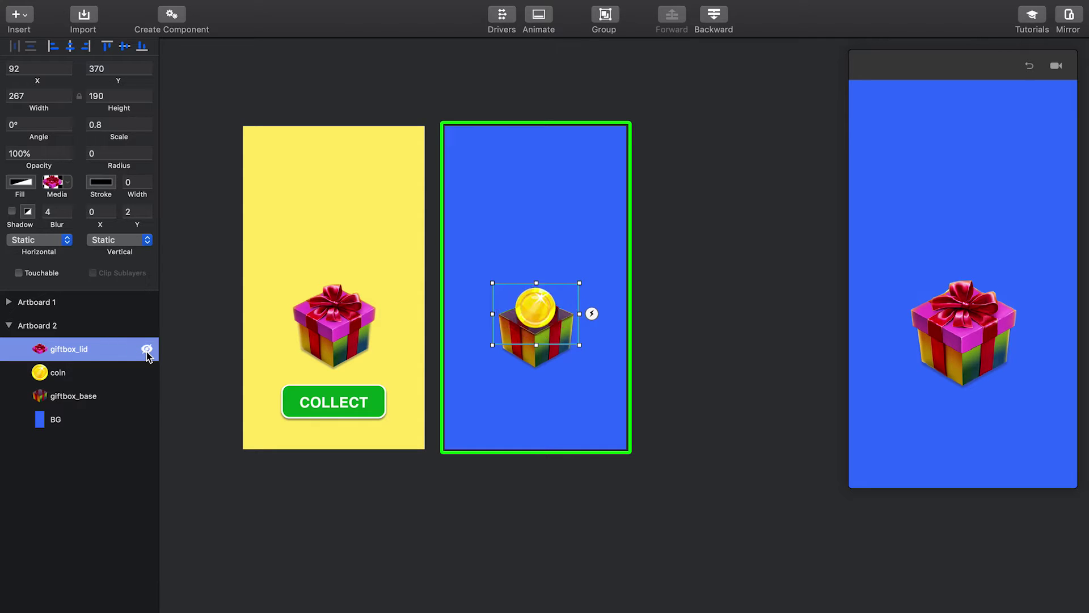
left_click(63, 376)
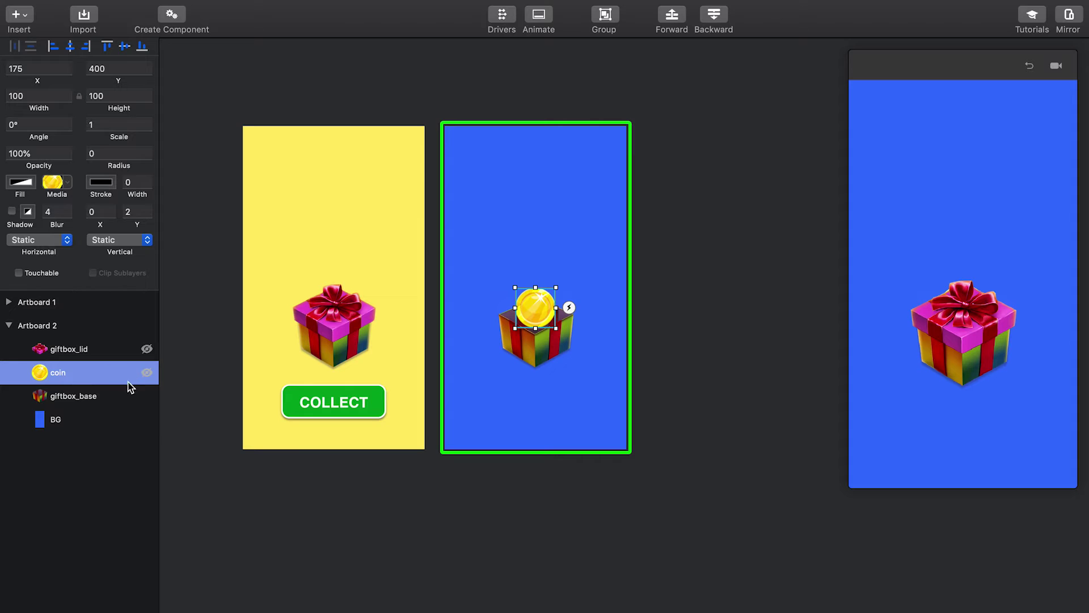
left_click(147, 349)
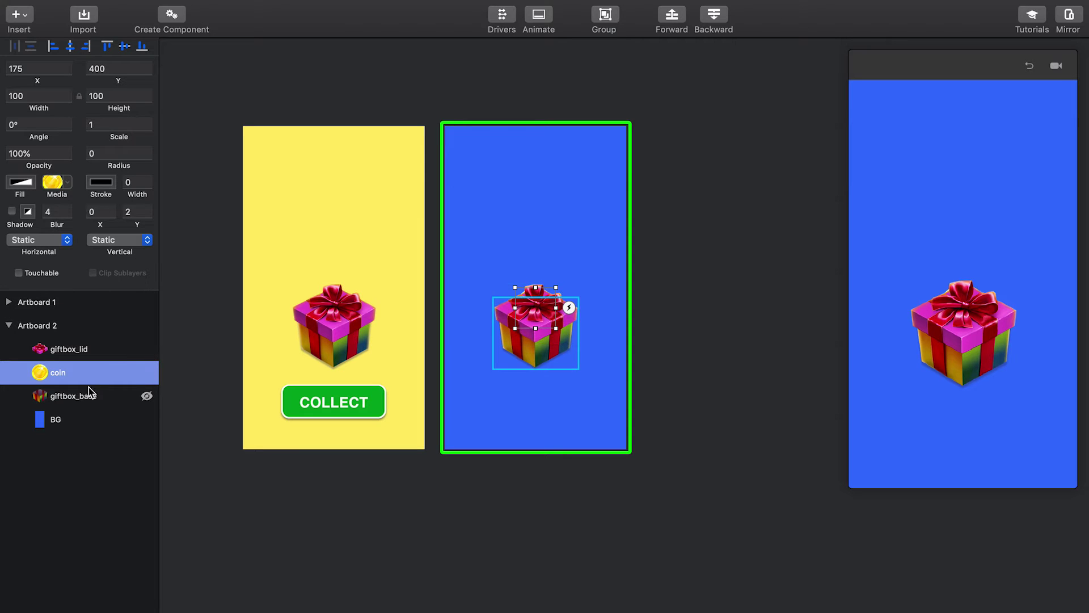
left_click(73, 396)
left_click(148, 397)
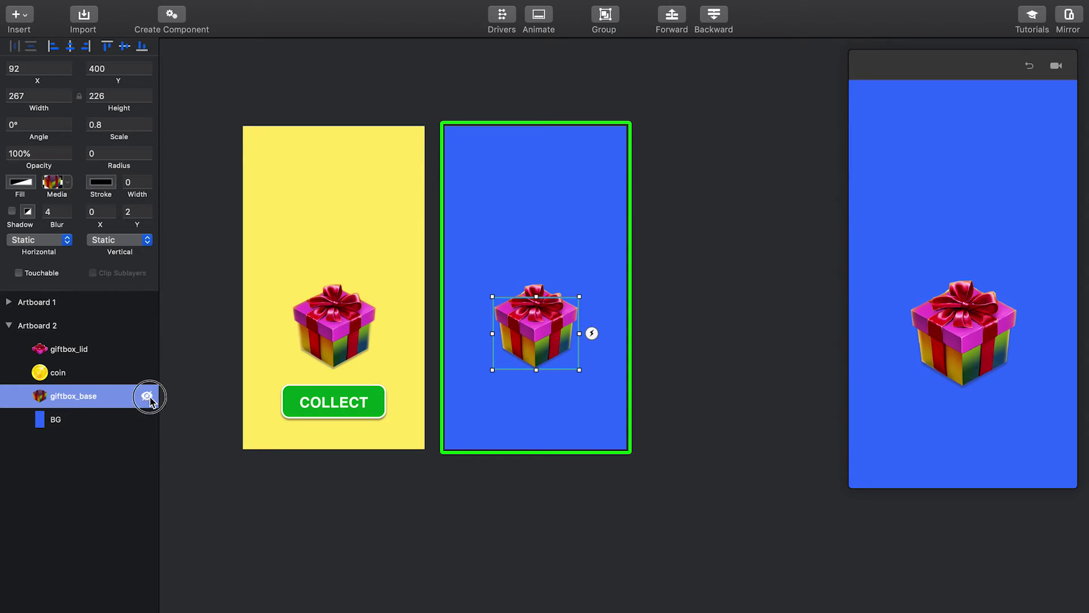
left_click(147, 397)
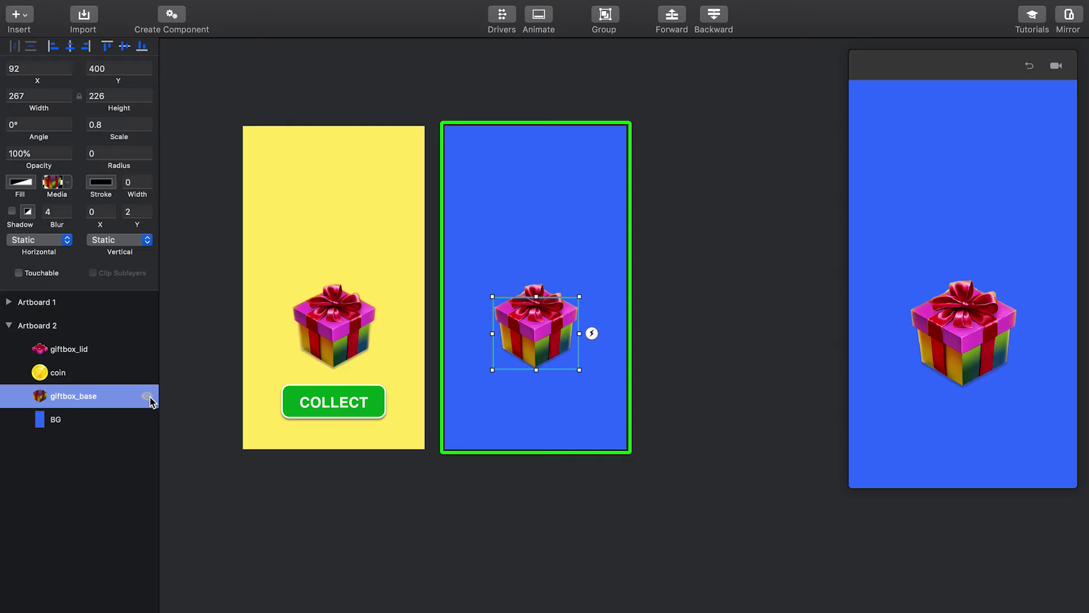
left_click(71, 418)
left_click(147, 420)
left_click(147, 419)
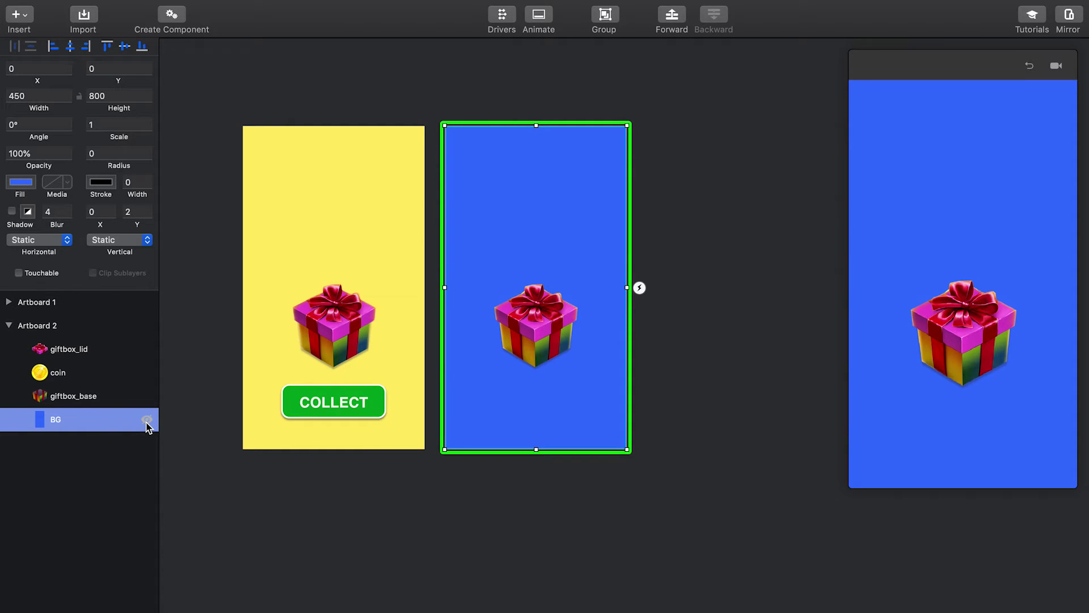
Rotate Artboard 2's giftbox_lid to -60° and move it beside the box, to about X -28, Y 418.
left_click(72, 351)
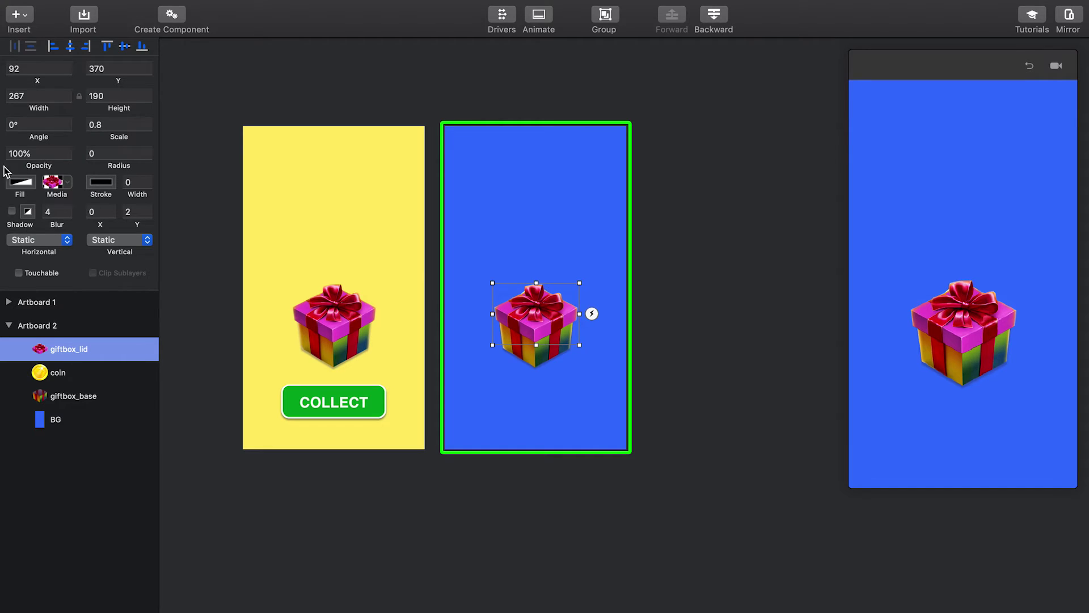
left_click(10, 125)
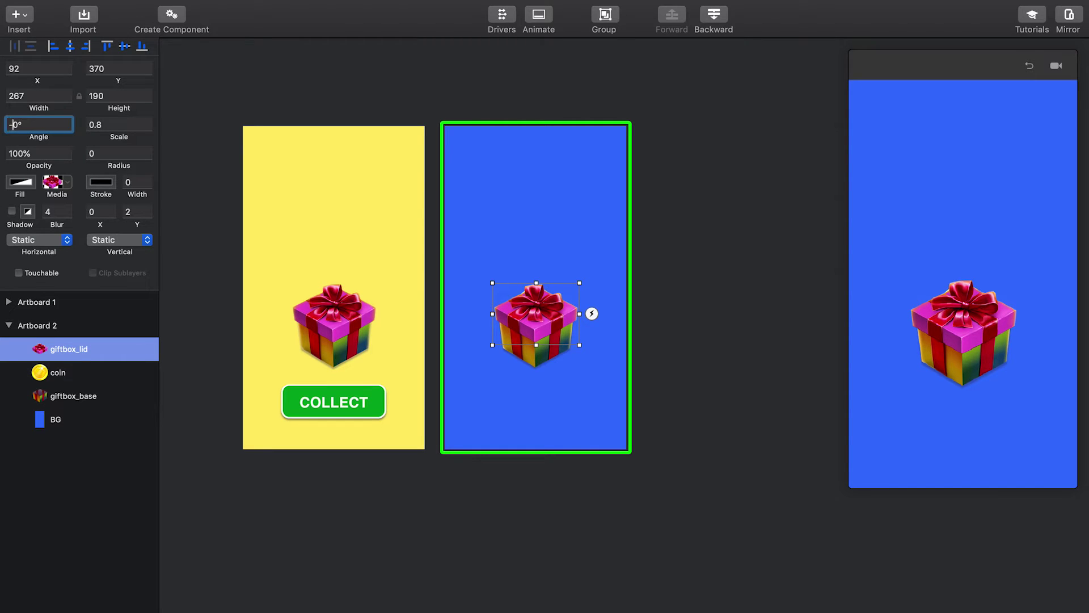
type("-60")
key("Return")
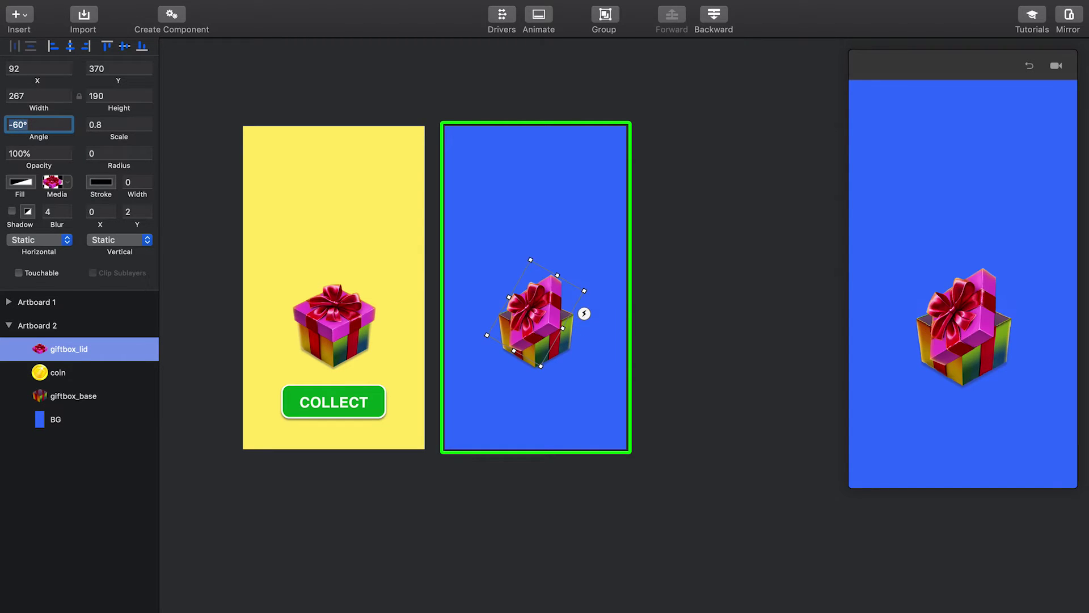
left_click(547, 321)
left_click_drag(547, 321, 497, 342)
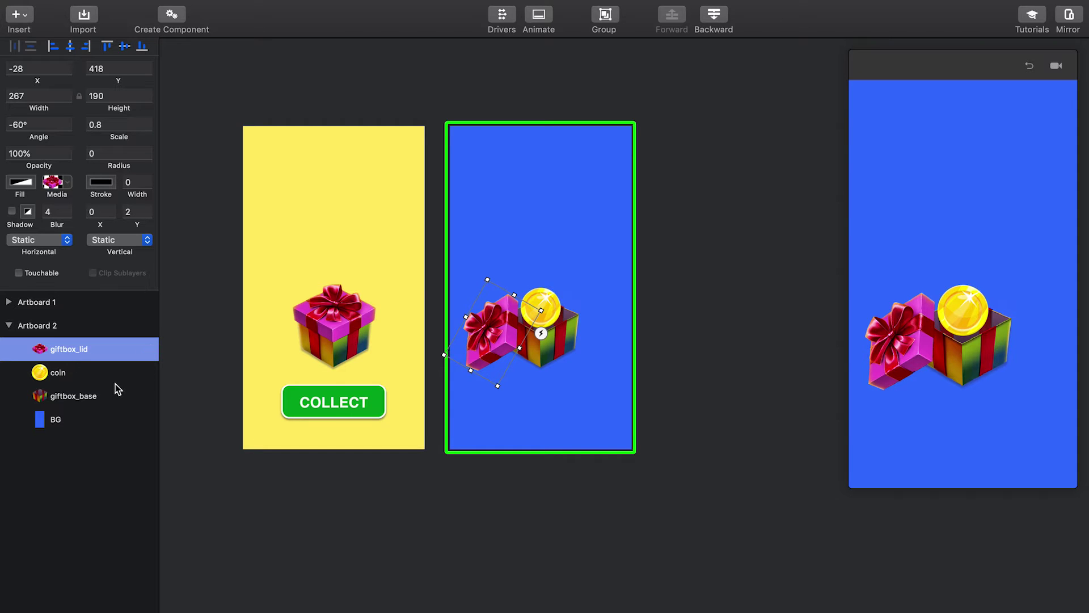
Add a Tap transition from the green COLLECT button's shape on Artboard 1 to Artboard 2.
left_click(9, 325)
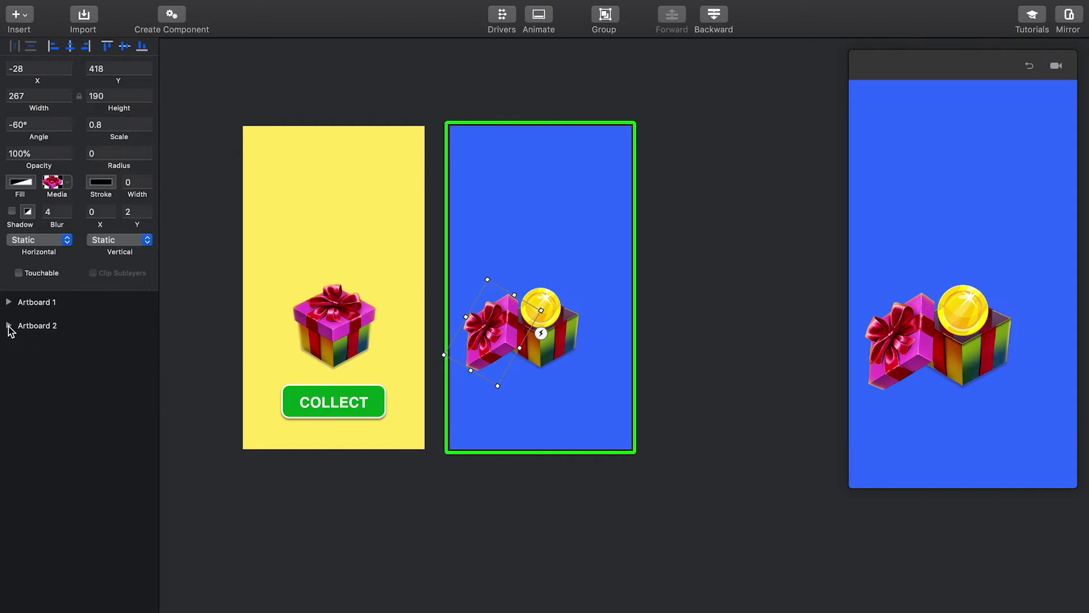
left_click(382, 410)
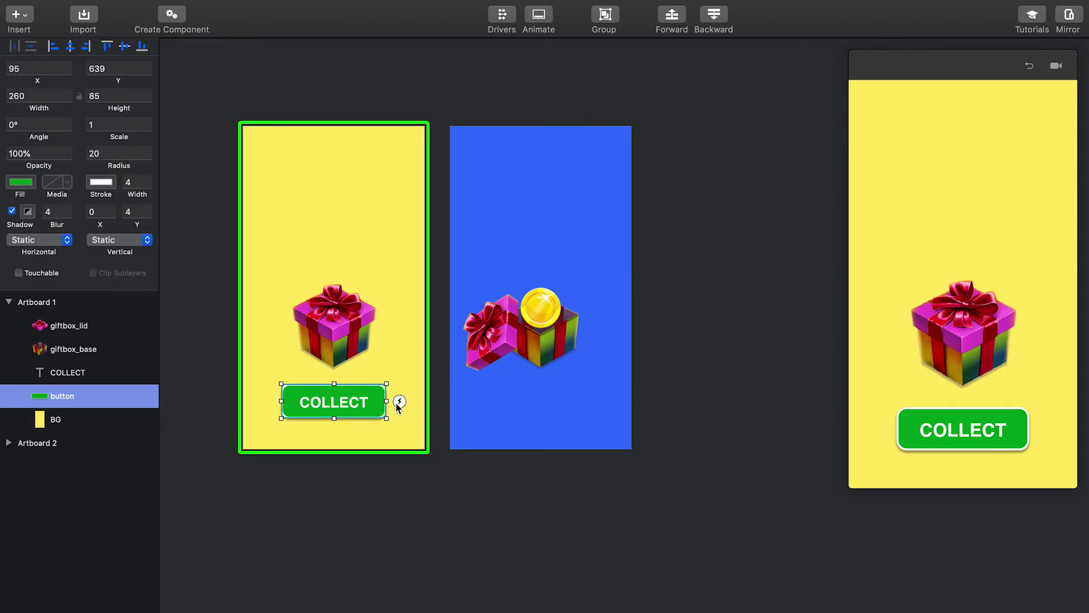
mouse_move(400, 403)
left_mouse_down()
mouse_move(430, 292)
mouse_move(491, 402)
left_mouse_up()
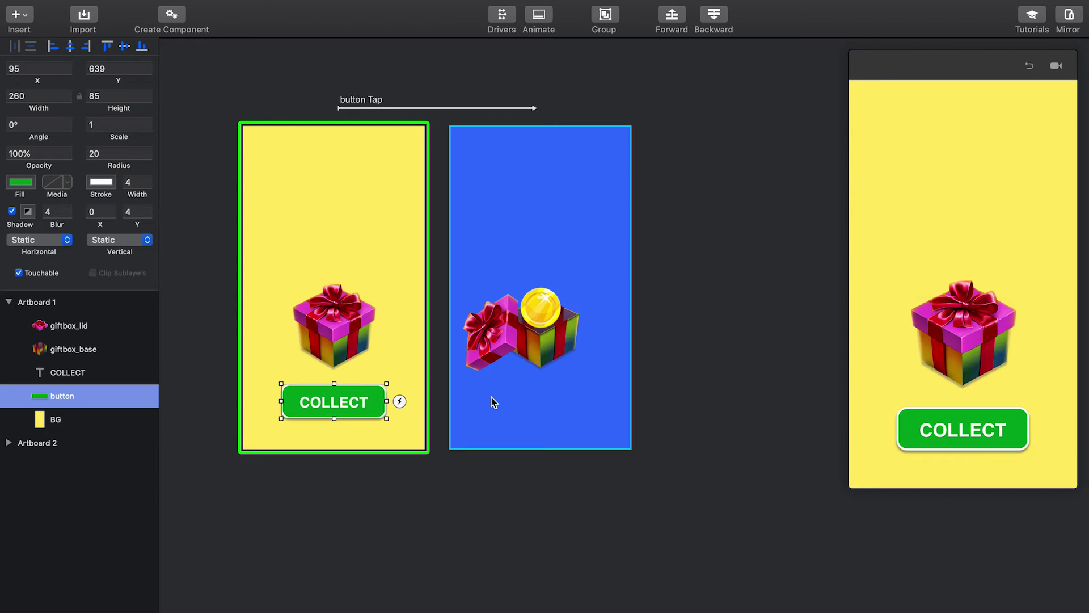
Test the COLLECT button's transition twice in the preview, resetting the prototype after each run.
left_click(945, 428)
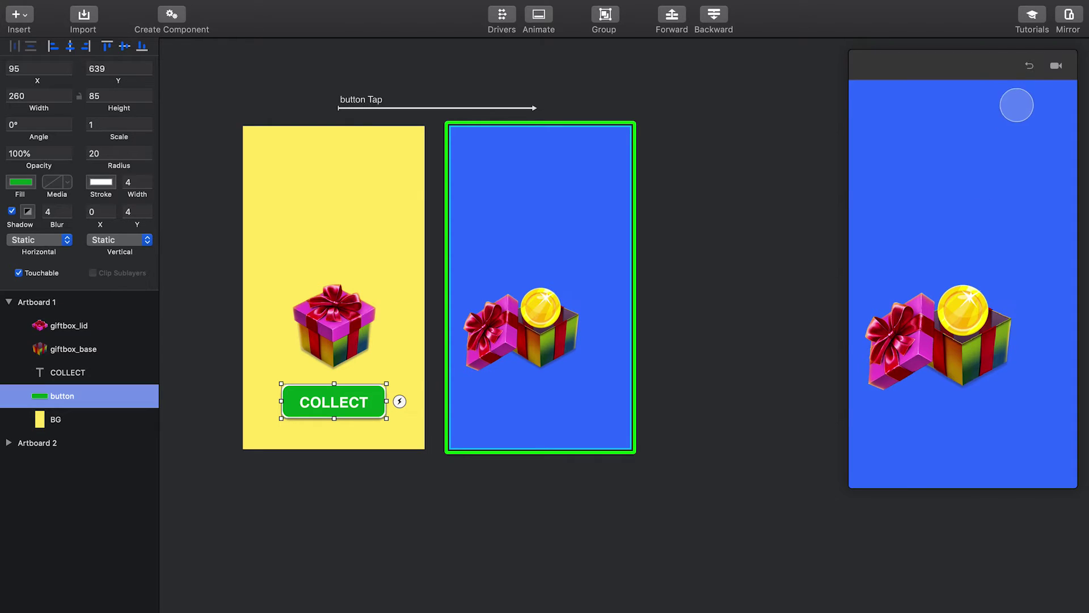
left_click(1029, 66)
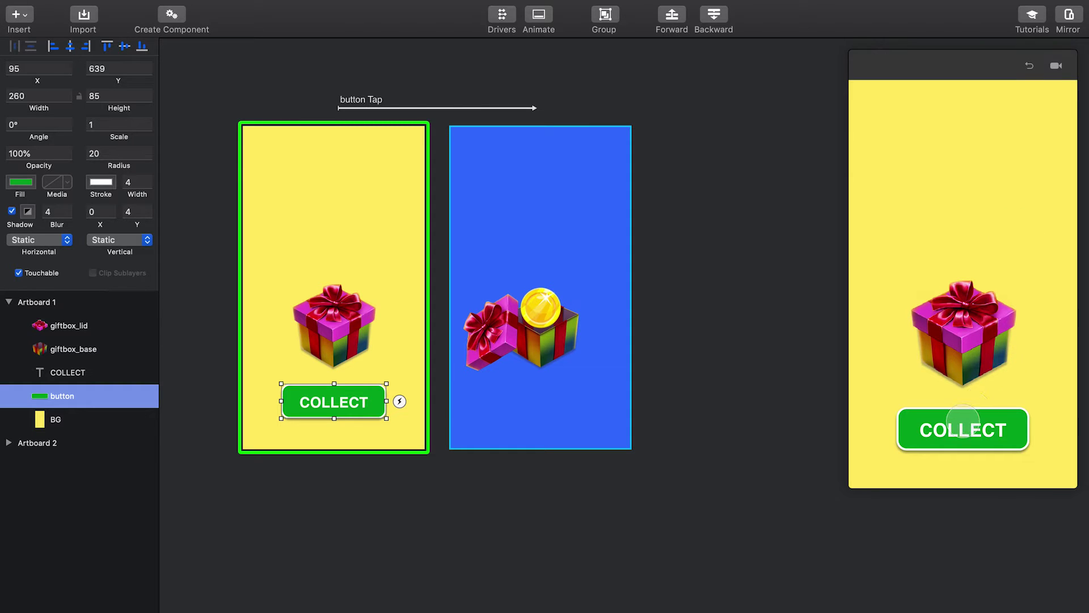
left_click(961, 424)
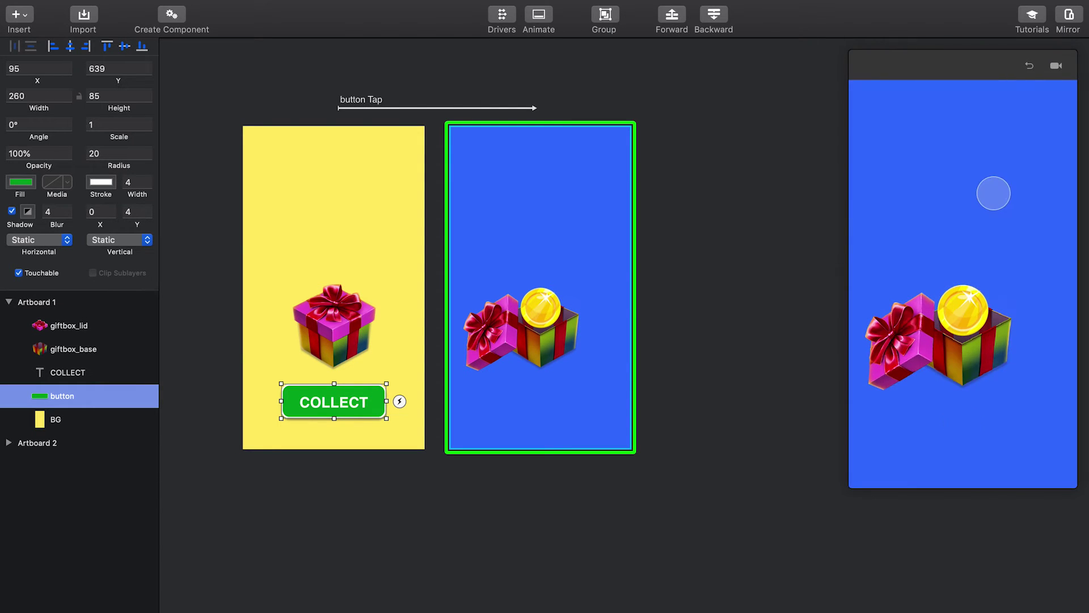
left_click(1030, 68)
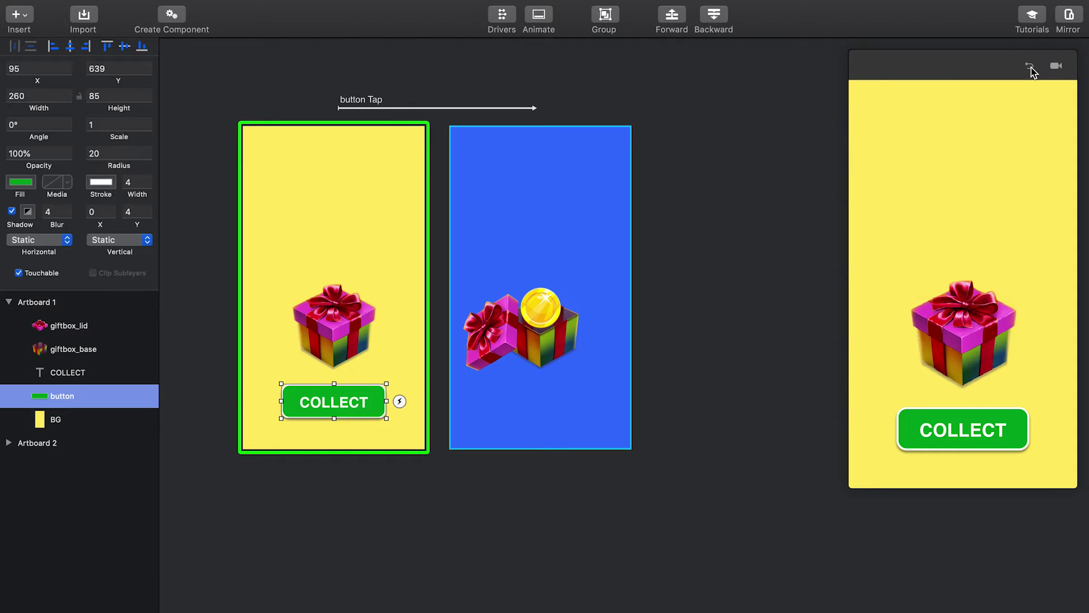
Duplicate Artboard 2 to create a third artboard beside it.
left_click(8, 302)
left_click(44, 329)
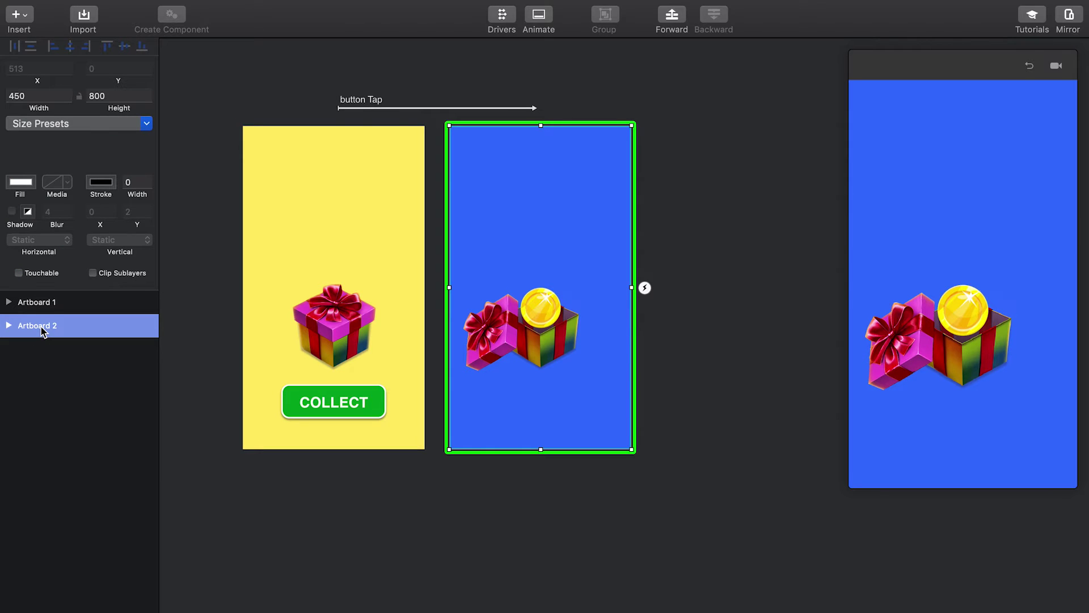
key("super+d")
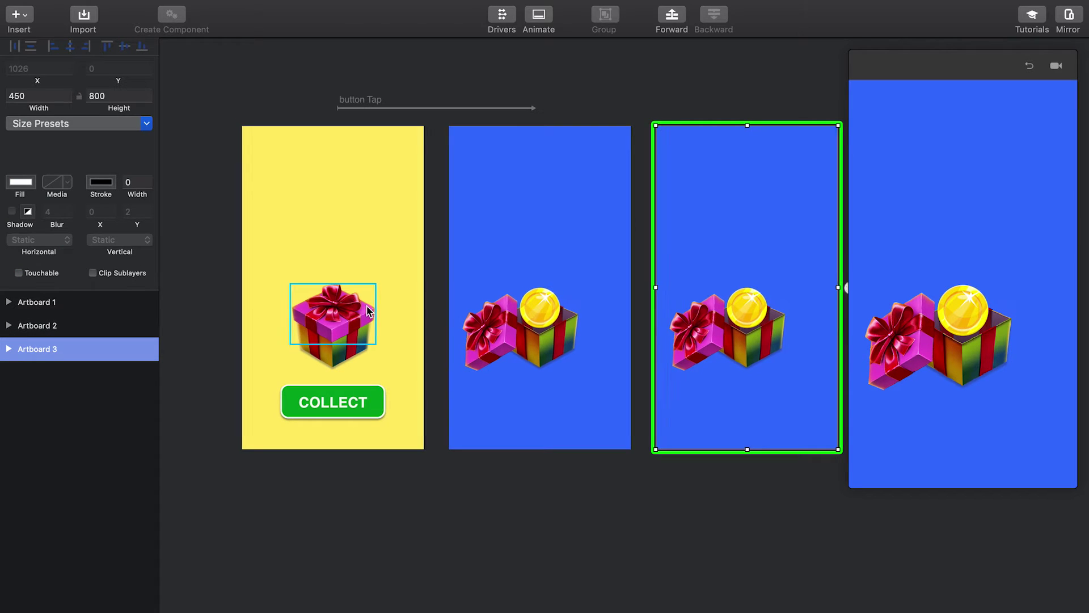
scroll(317, 314, "right", 2)
scroll(366, 304, "down", 2)
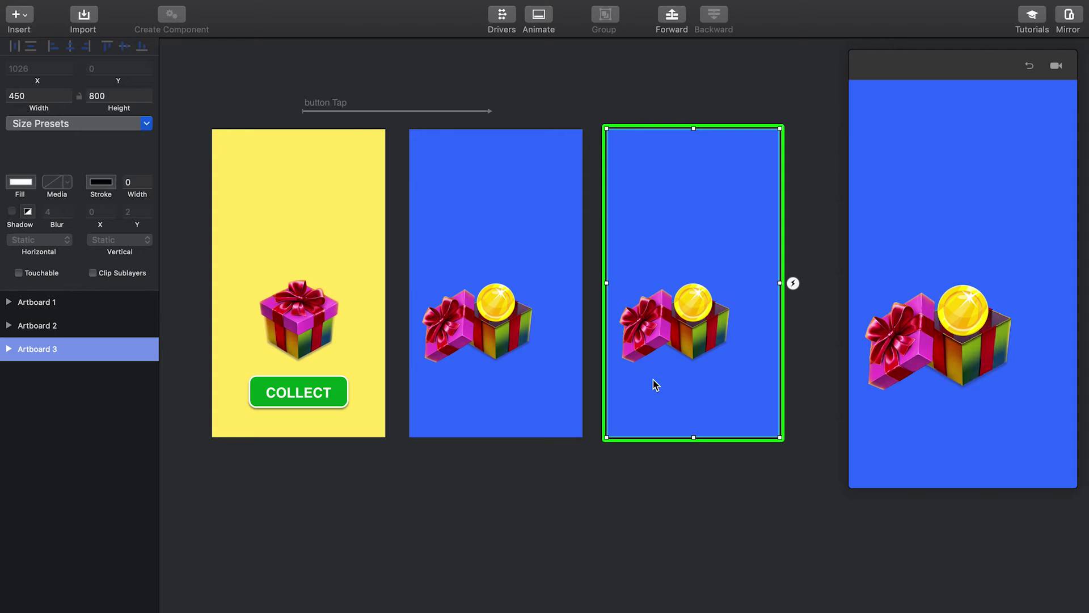
Set the scale of Artboard 3's coin to 0.5 and align it to the artboard's top-right corner.
left_click(495, 308)
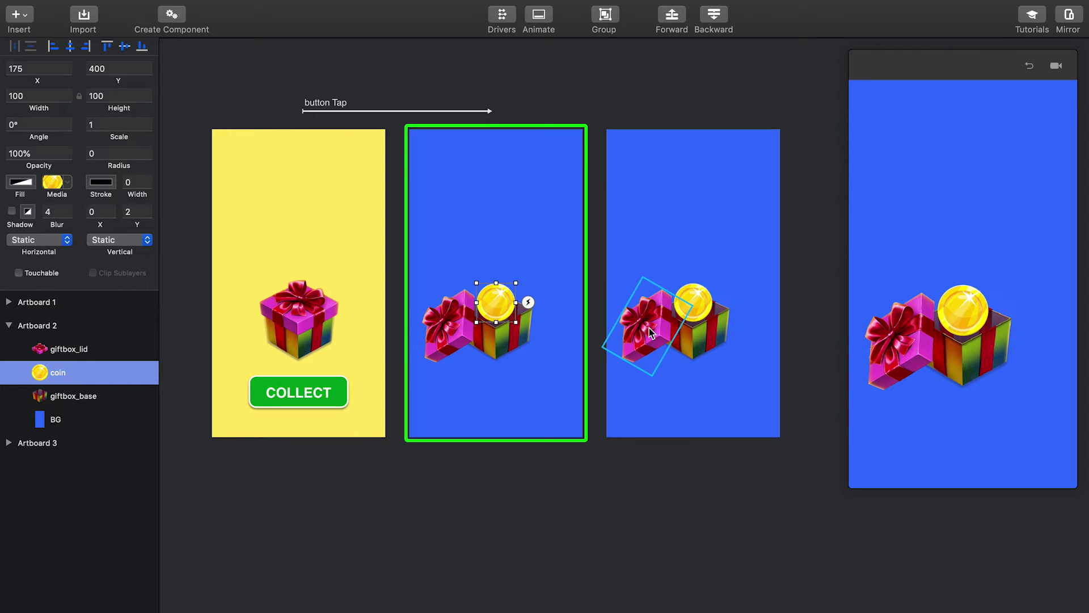
left_click(694, 306)
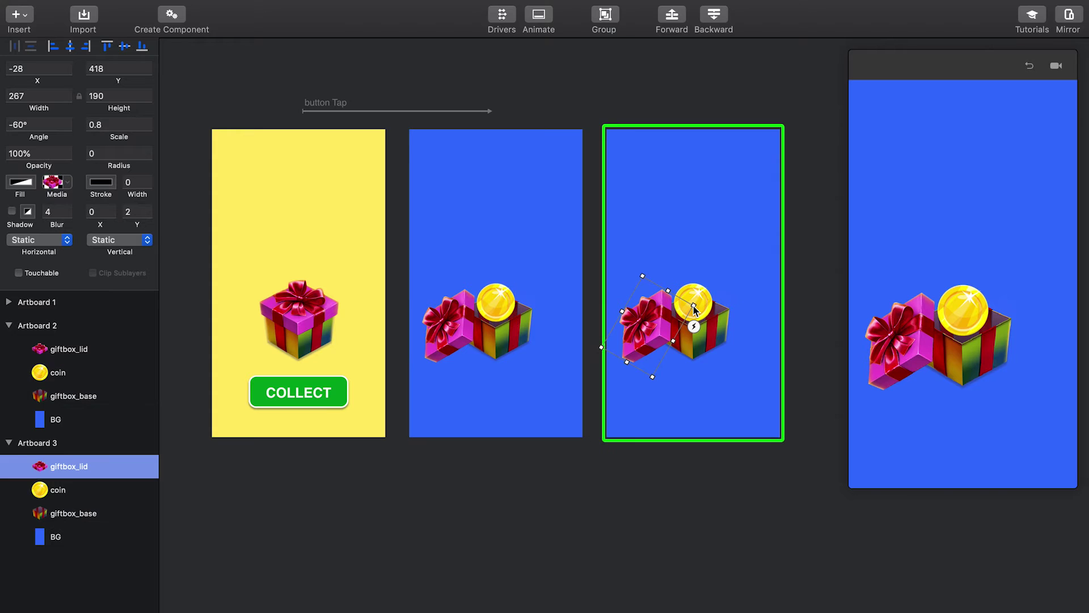
left_click(8, 326)
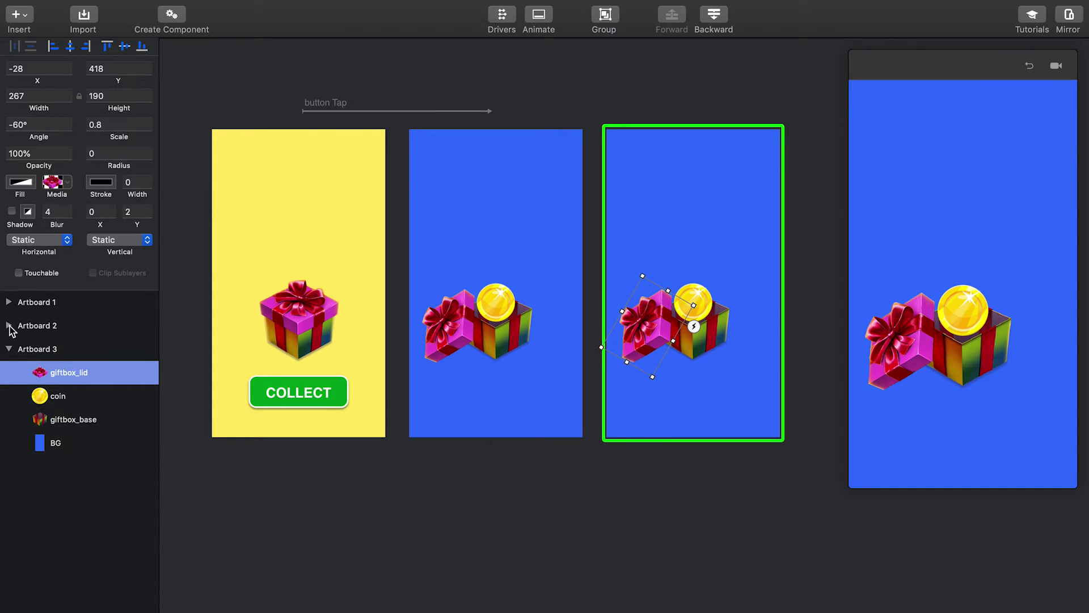
left_click(57, 398)
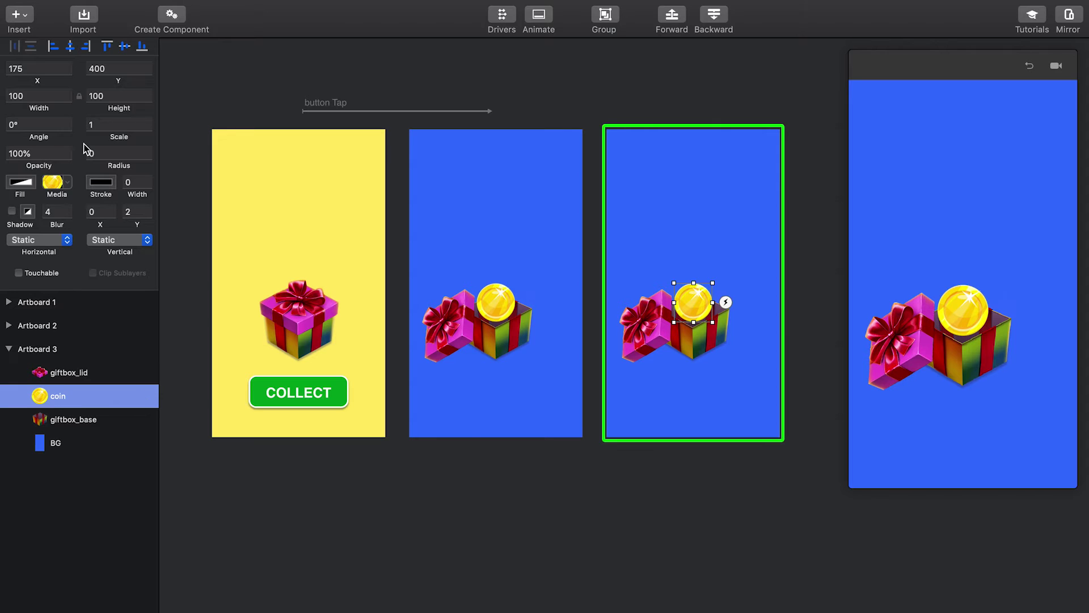
left_click(91, 125)
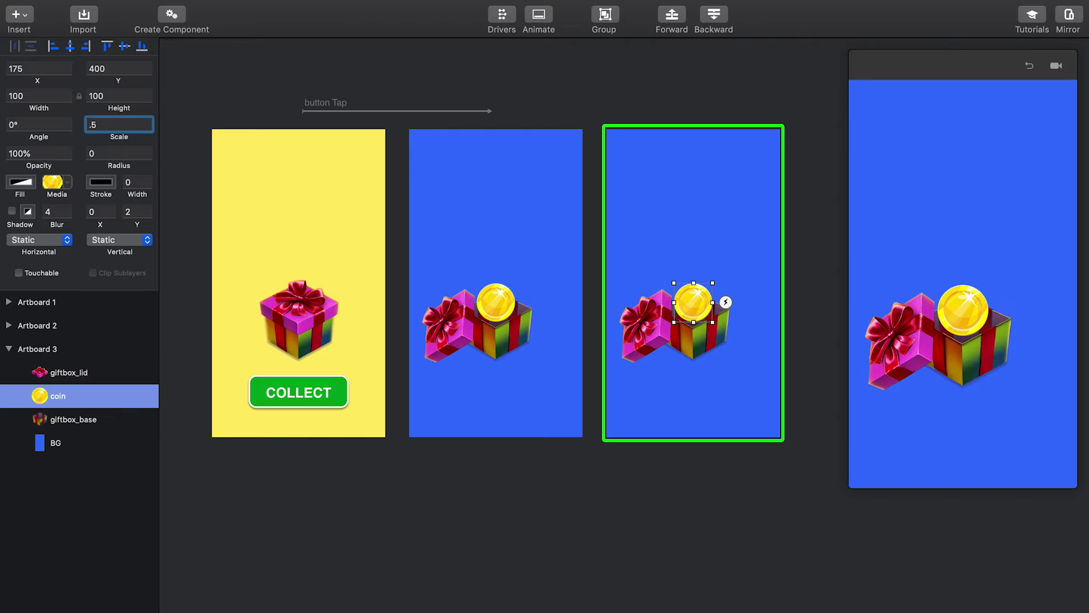
key("Return")
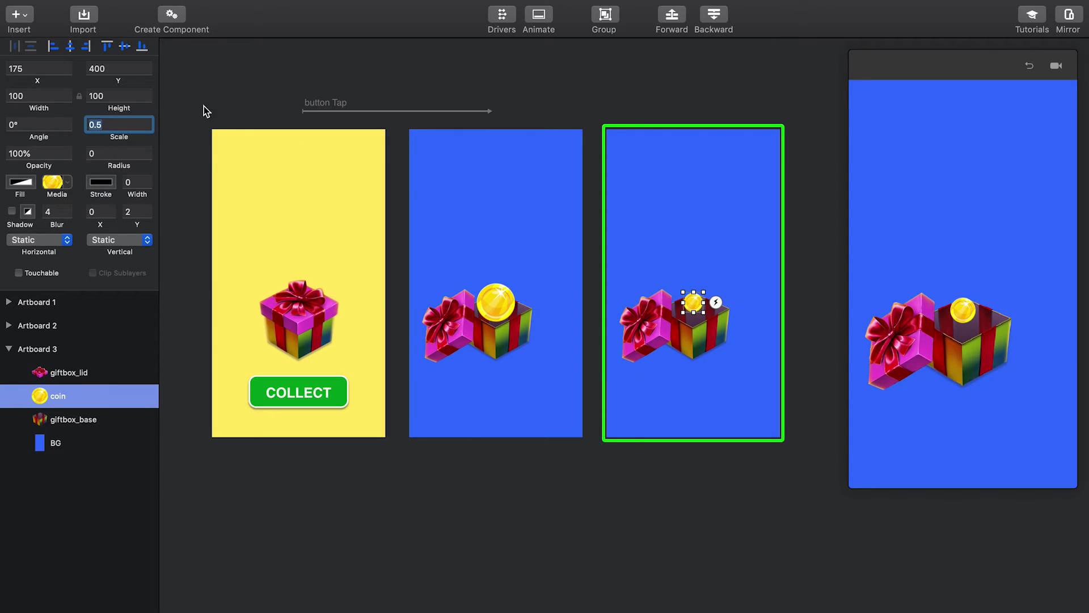
left_click(87, 48)
left_click(107, 48)
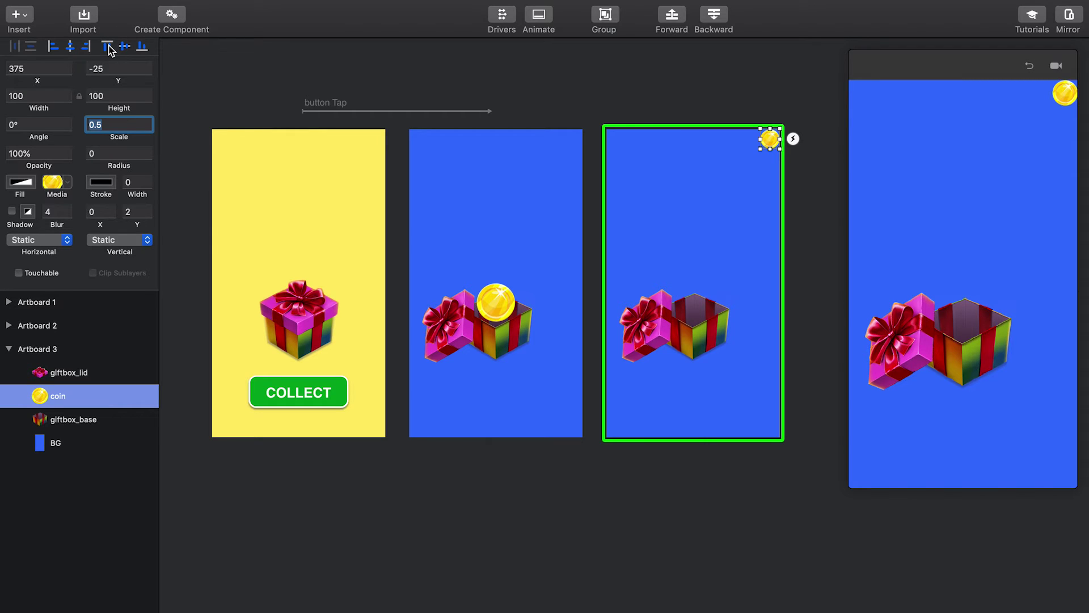
Add an Auto transition from Artboard 2's BG layer to Artboard 3.
left_click(567, 396)
left_click(596, 284)
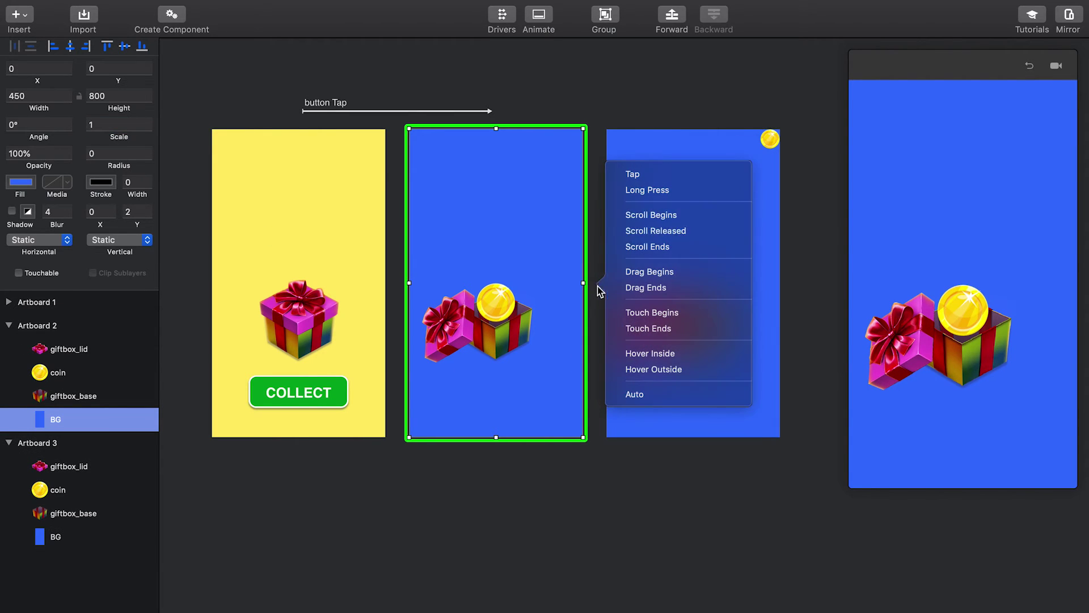
left_click(635, 397)
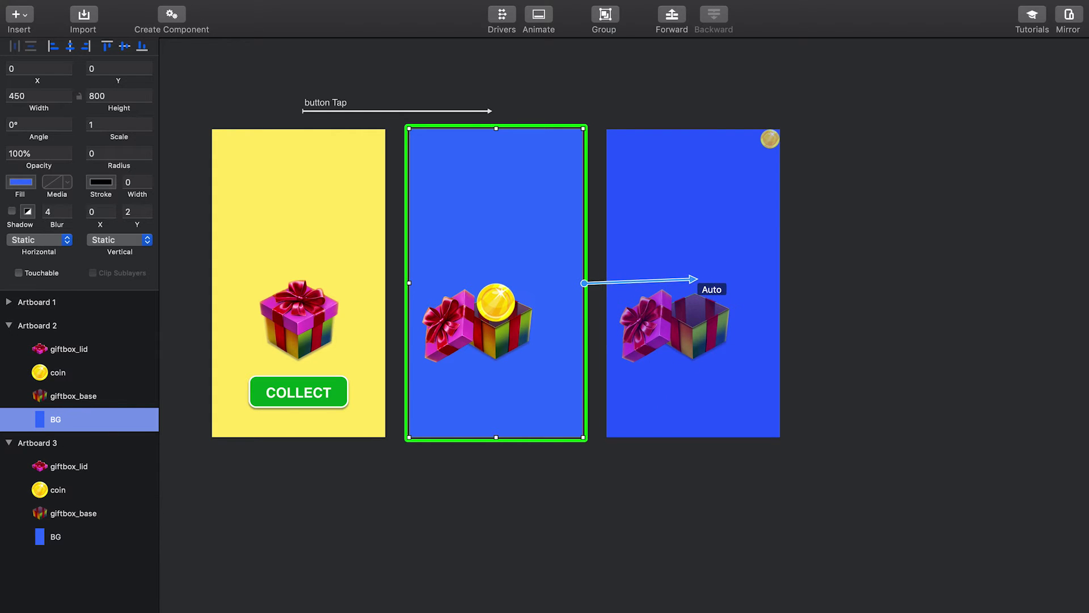
left_click_drag(695, 279, 697, 283)
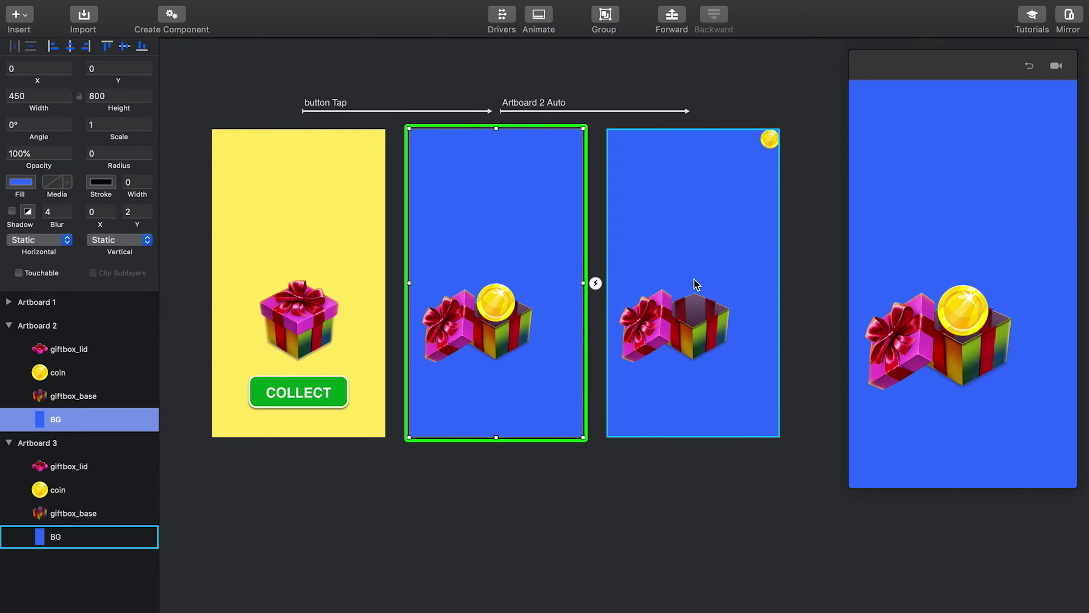
Test the COLLECT animation in the preview from Artboard 1 and collapse all three artboards in the layer list.
left_click(340, 226)
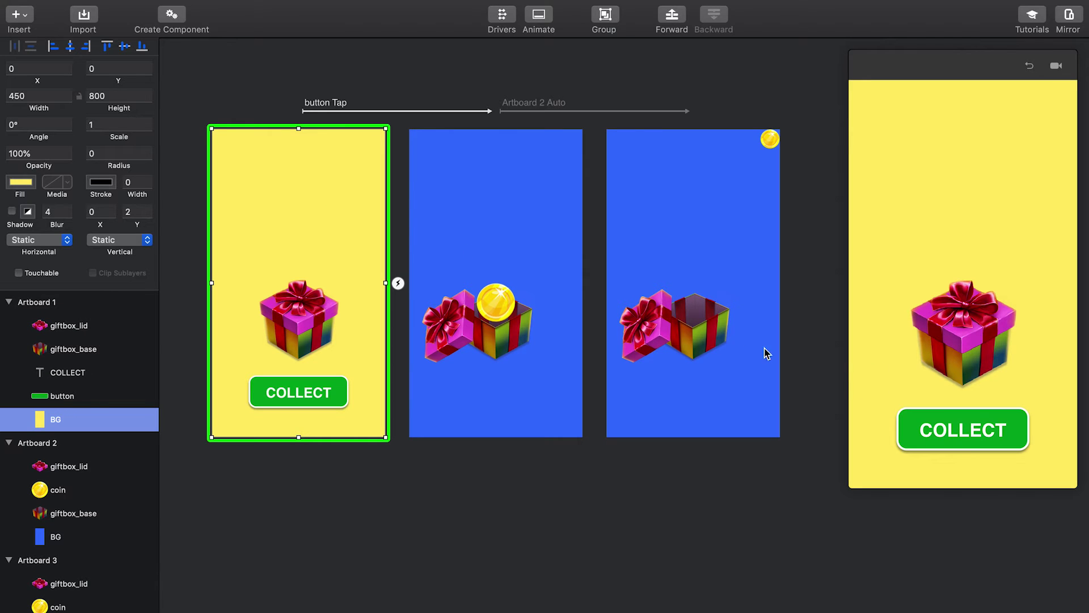
left_click(969, 431)
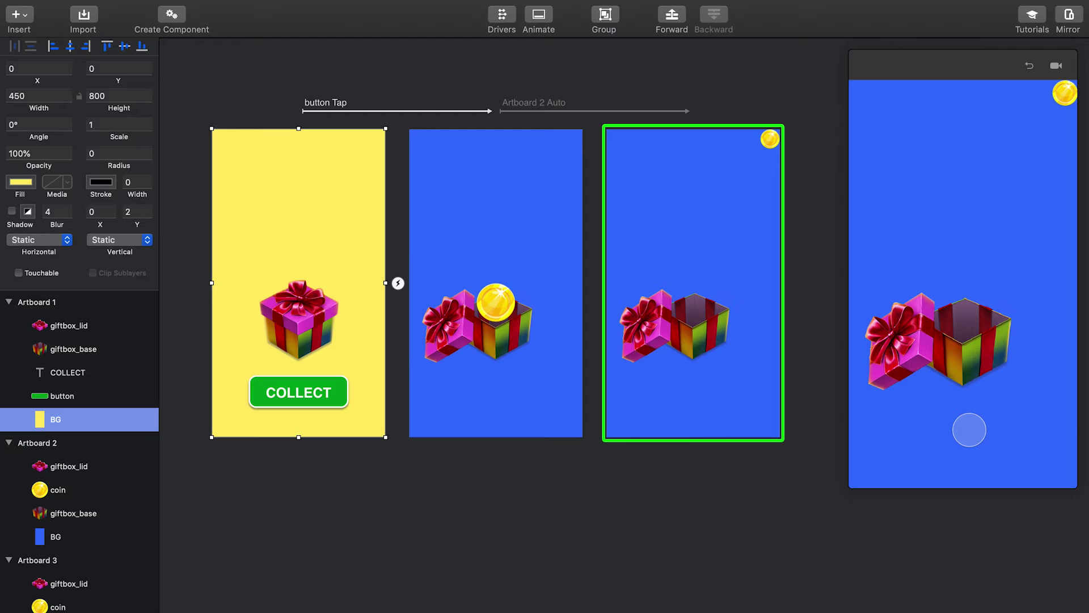
left_click(9, 446)
left_click(9, 466)
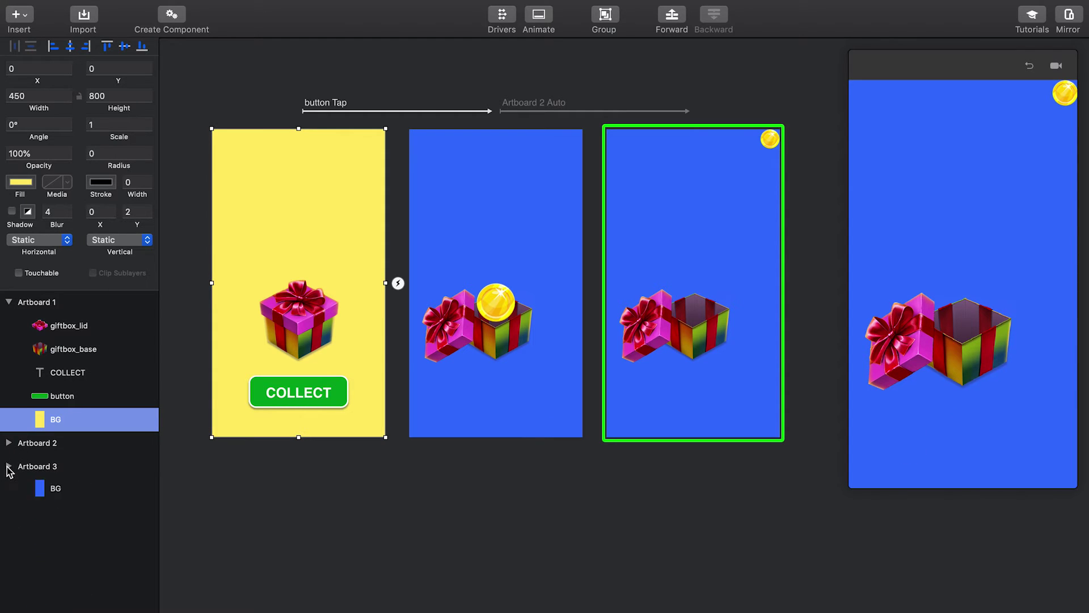
left_click(9, 304)
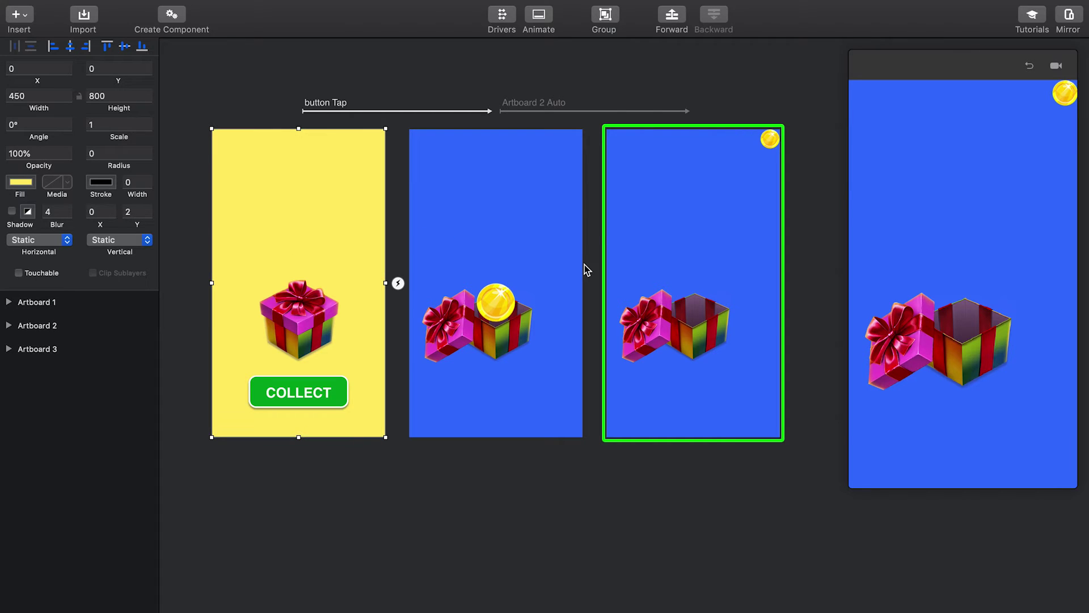
Set the opacity of Artboard 3's coin to 0% and replay the COLLECT animation from the start in the preview.
left_click(767, 142)
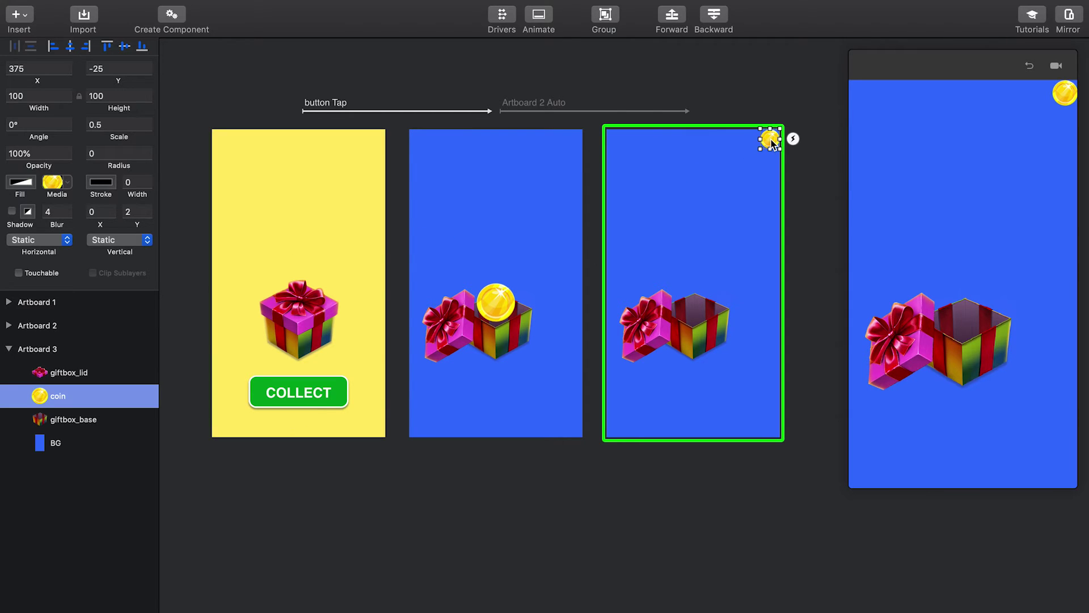
left_click(12, 156)
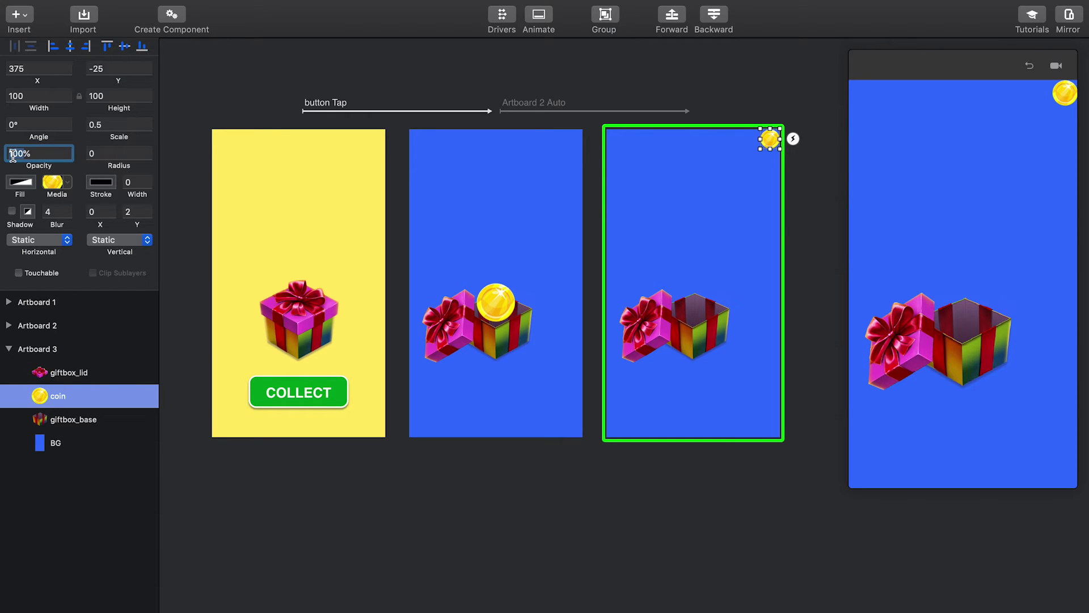
type("0")
key("Return")
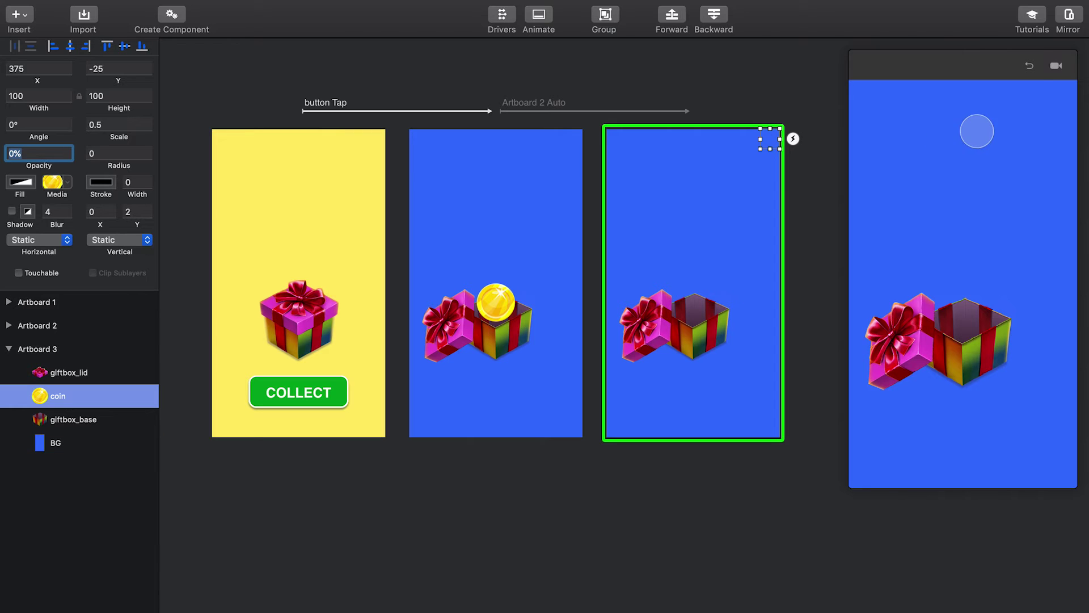
left_click(1030, 69)
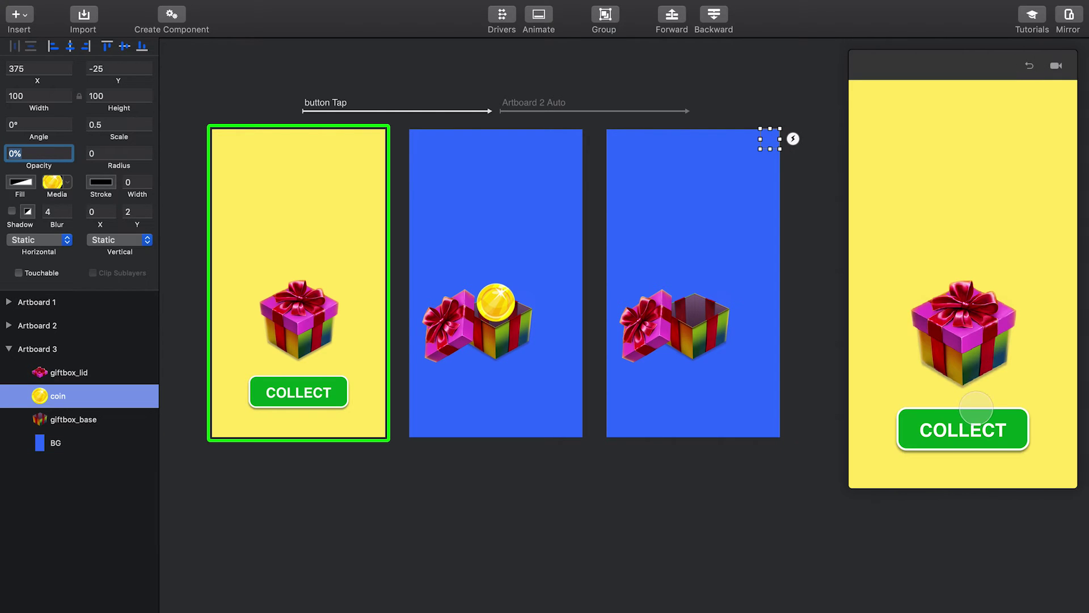
left_click(967, 420)
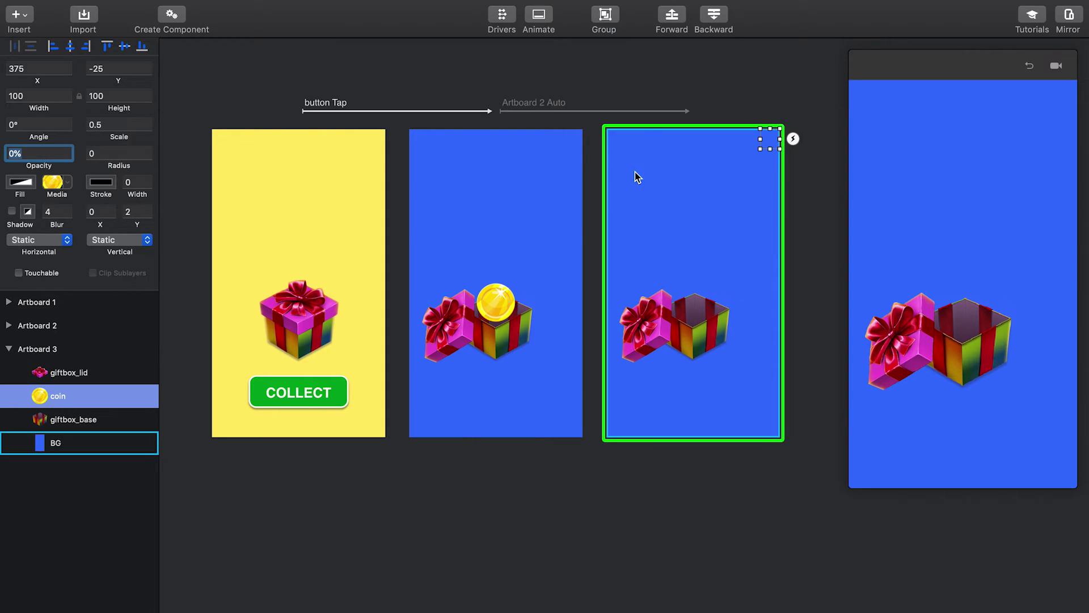
Add an Auto transition from Artboard 3's BG layer back to Artboard 1 and test the COLLECT loop in the preview.
left_click(774, 277)
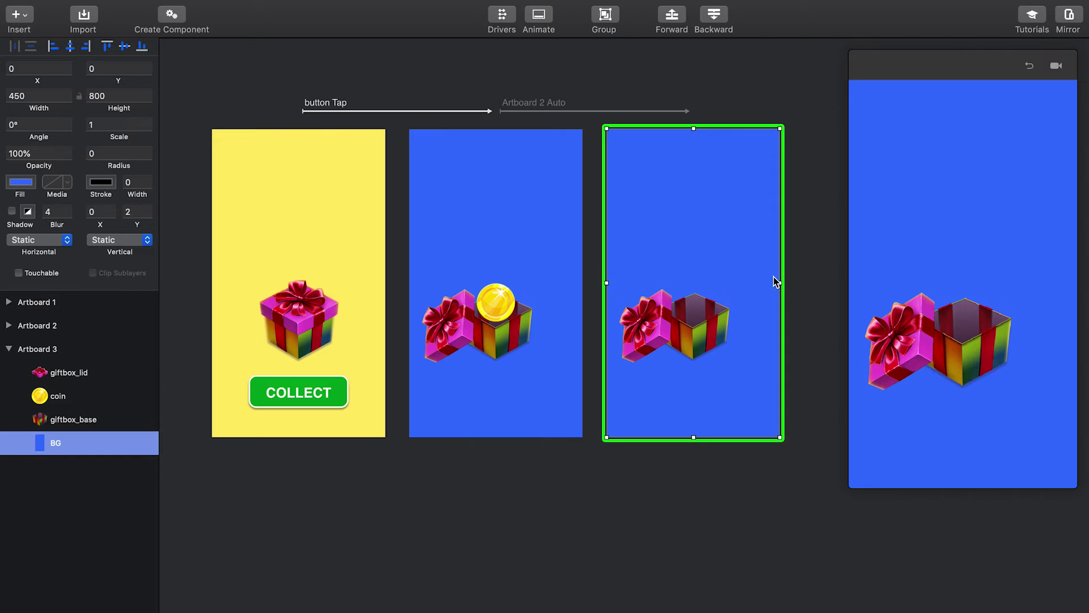
left_click(793, 283)
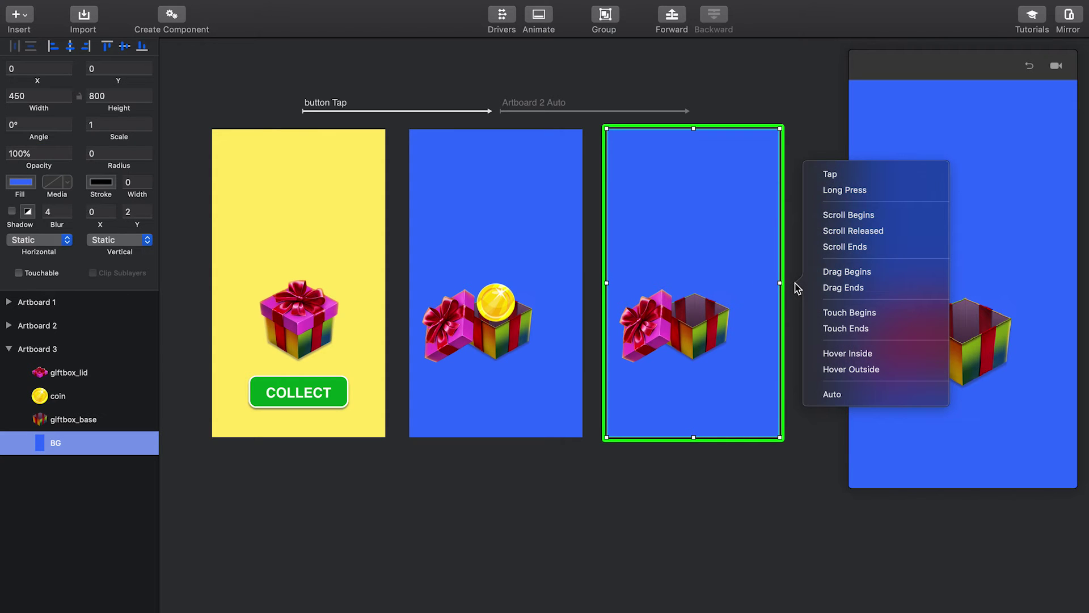
left_click(829, 394)
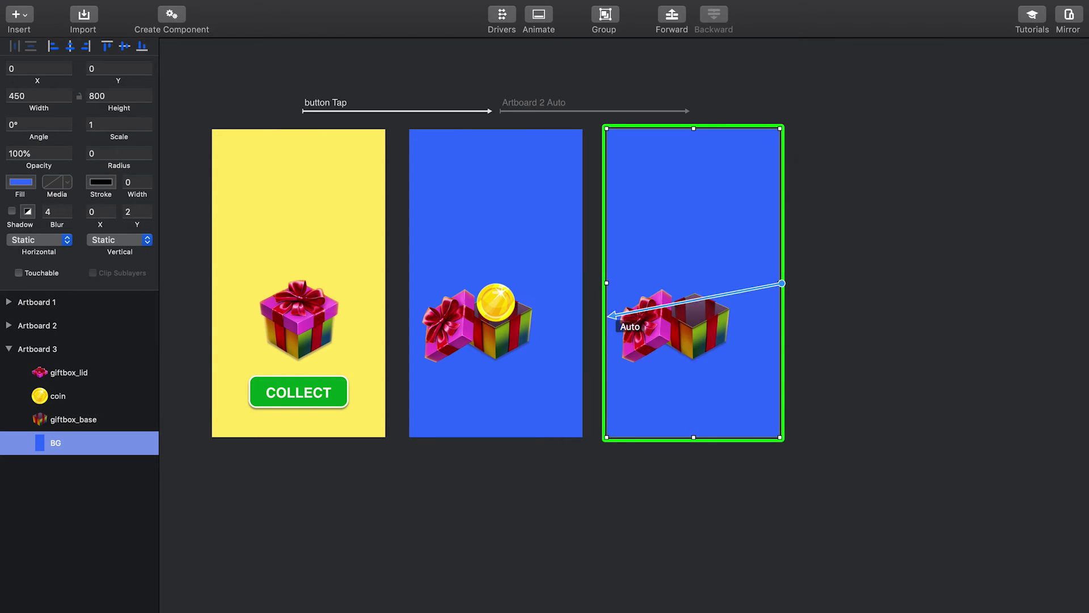
left_click_drag(375, 253, 332, 282)
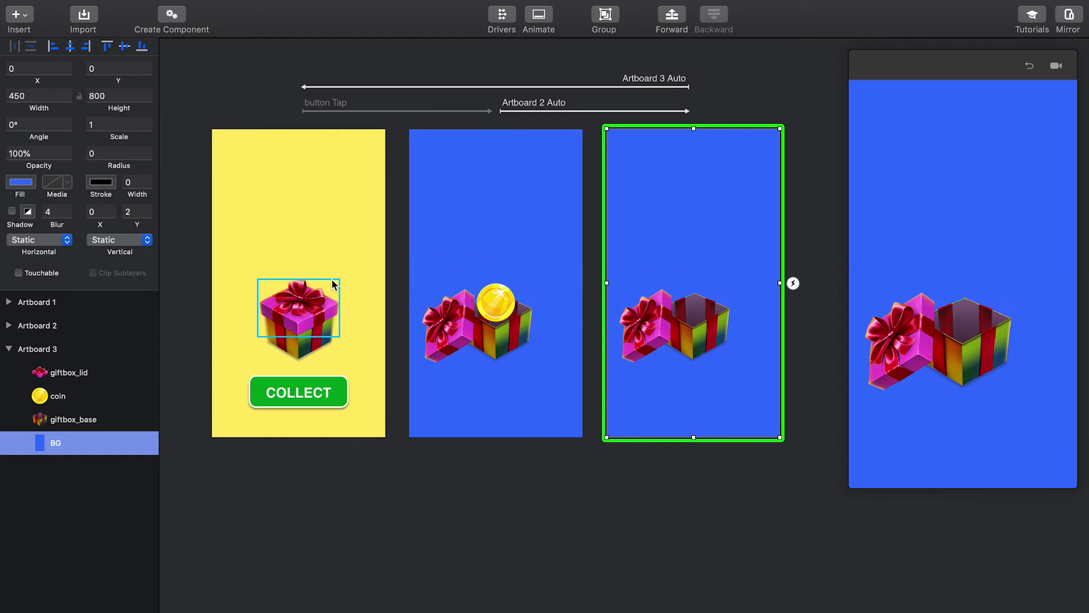
left_click(964, 427)
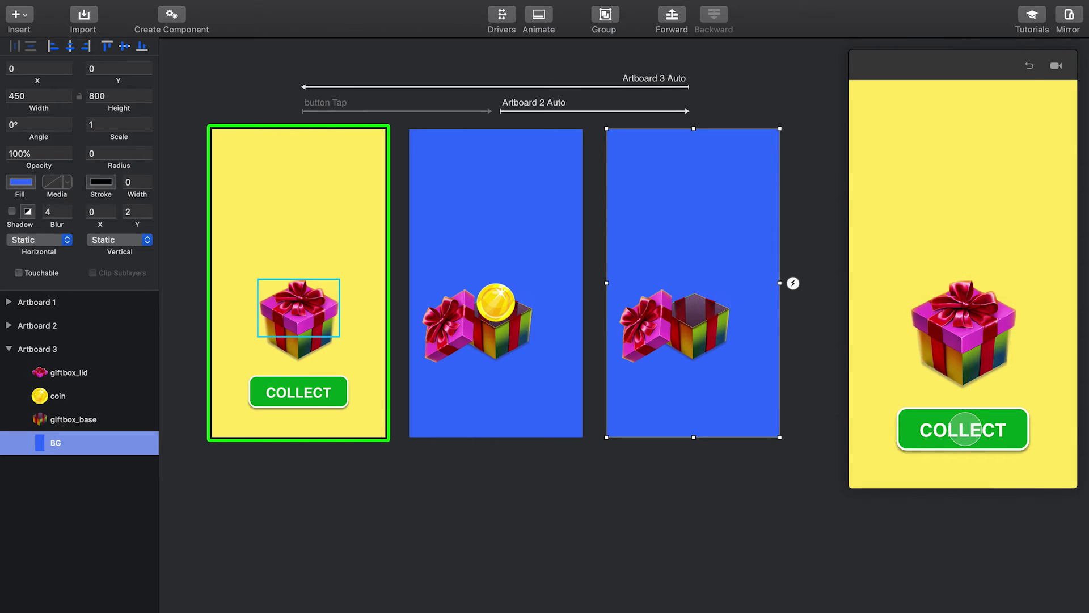
left_click(964, 427)
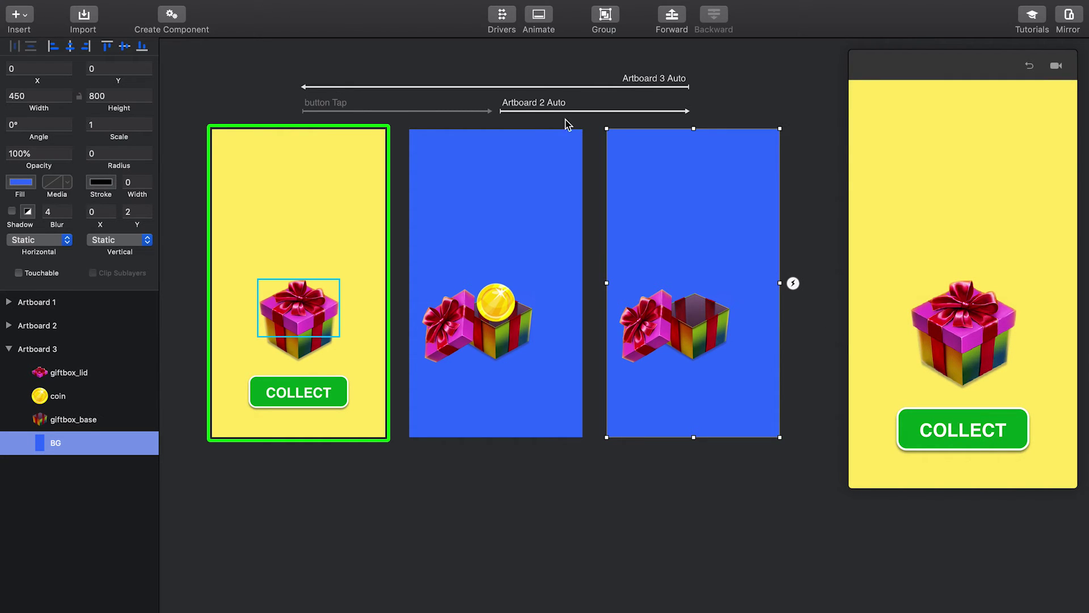
Extend all four coin animations in the Artboard 2 Auto transition to about 0.8 s and test them in the preview.
left_click(542, 104)
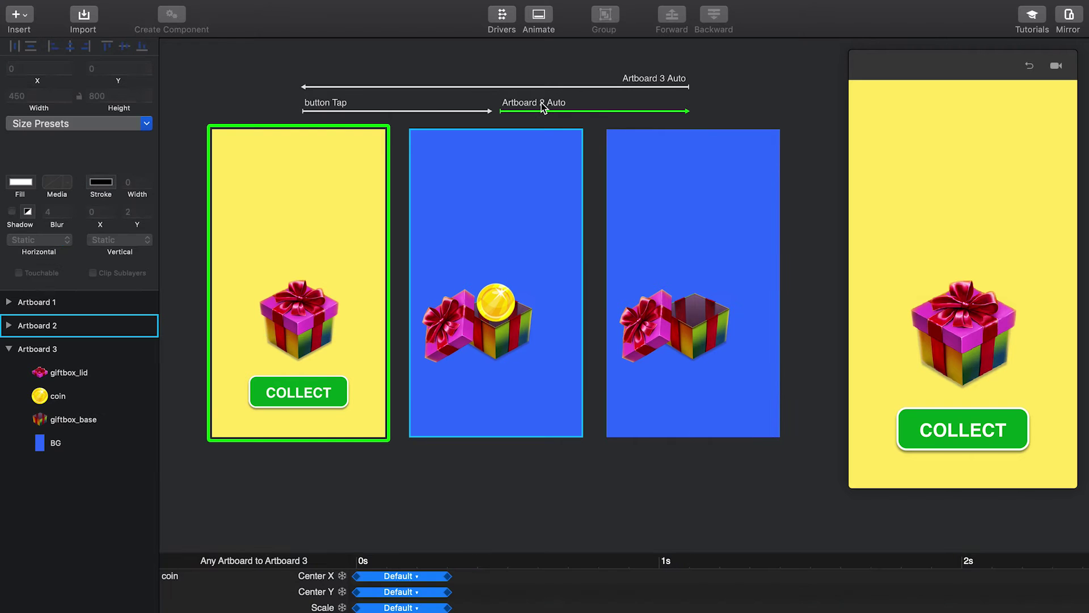
left_click_drag(518, 552, 536, 482)
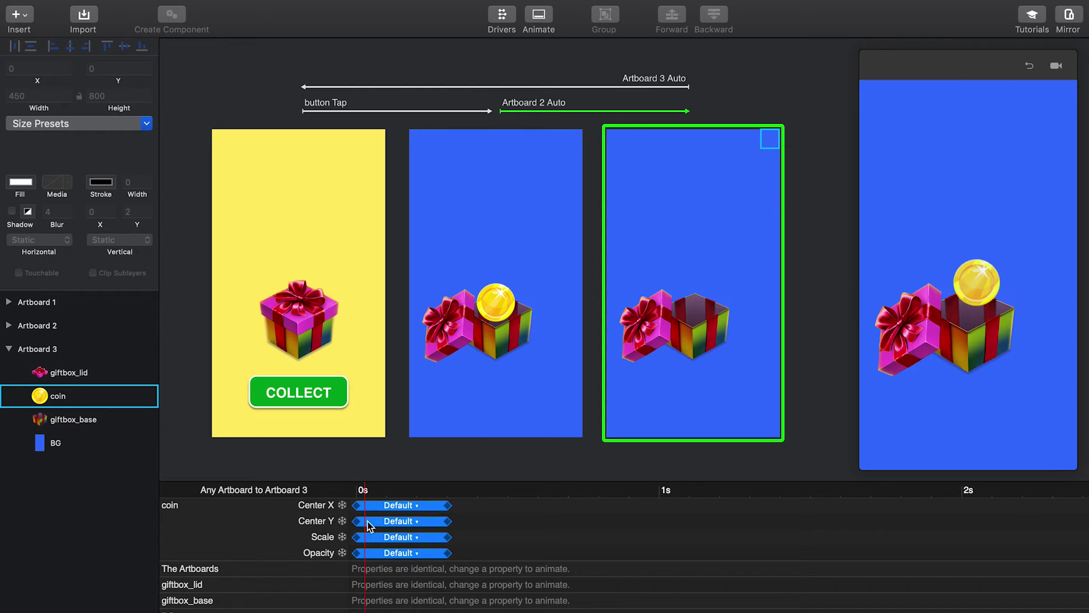
left_click_drag(461, 501, 431, 558)
left_click_drag(447, 505, 603, 508)
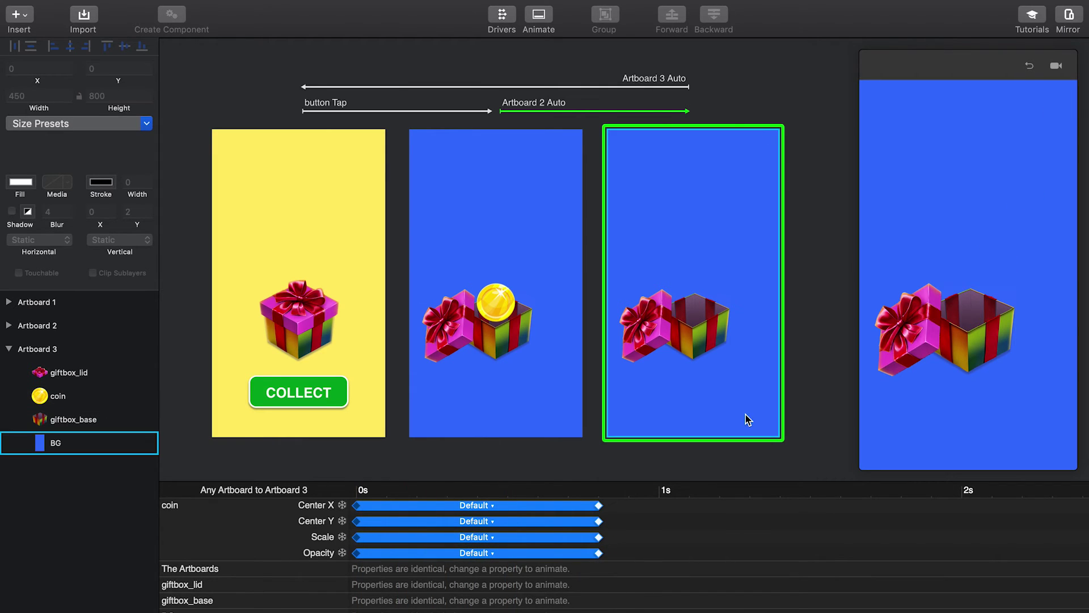
left_click(985, 411)
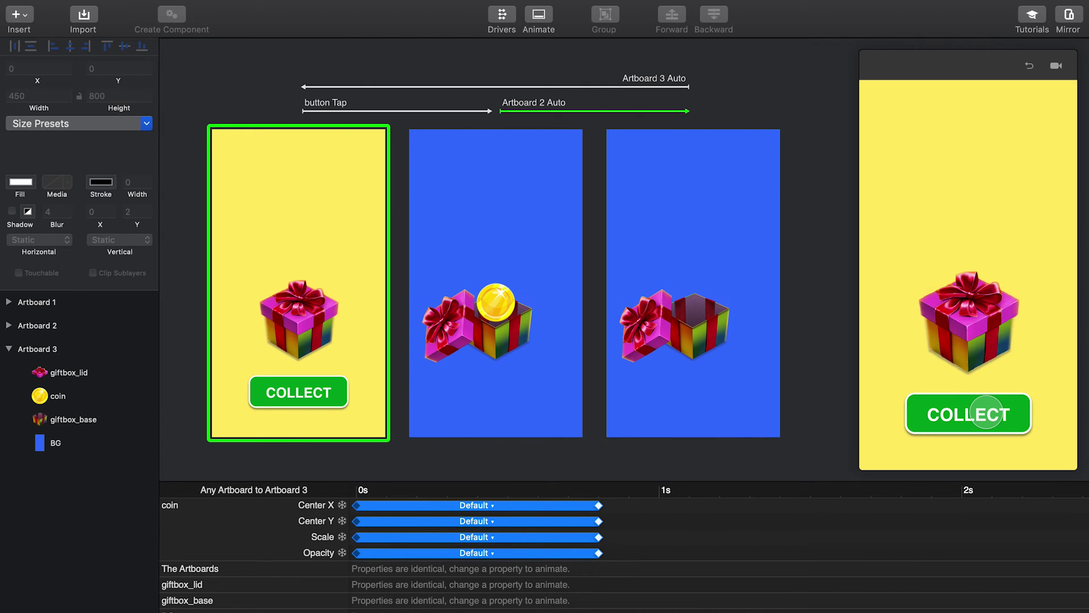
Set the coin's Center X easing to Ease Both and its Opacity easing to Ease In, testing the result in the preview.
left_click(493, 506)
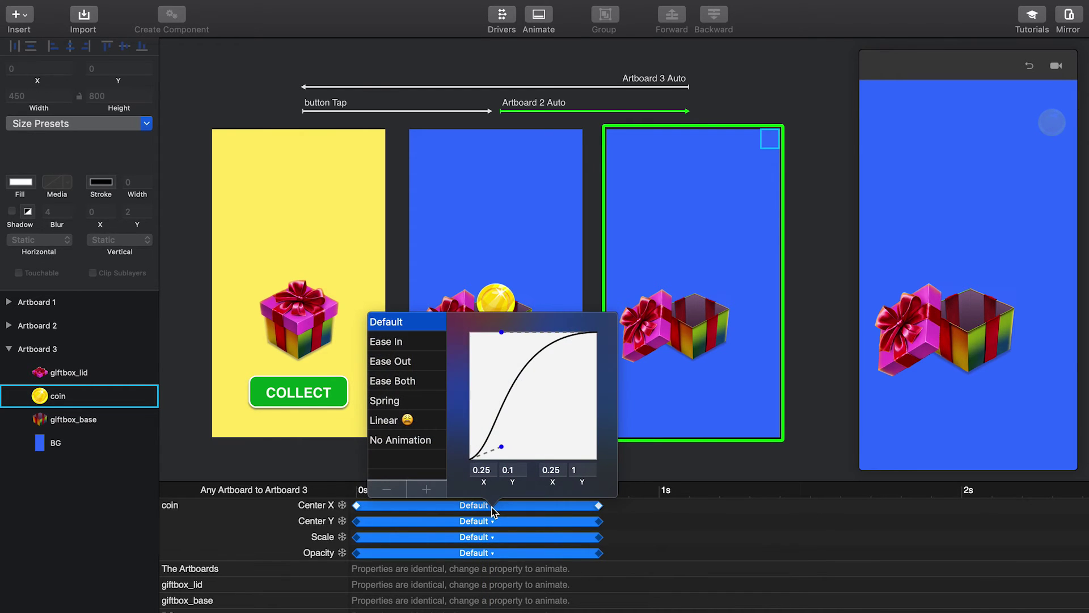
left_click(403, 388)
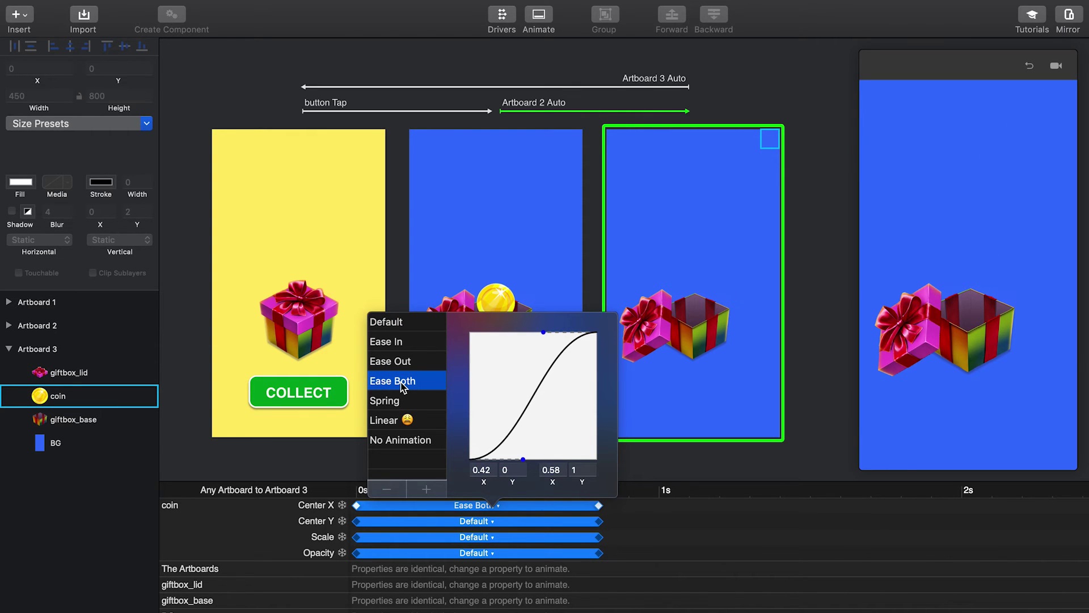
left_click(492, 554)
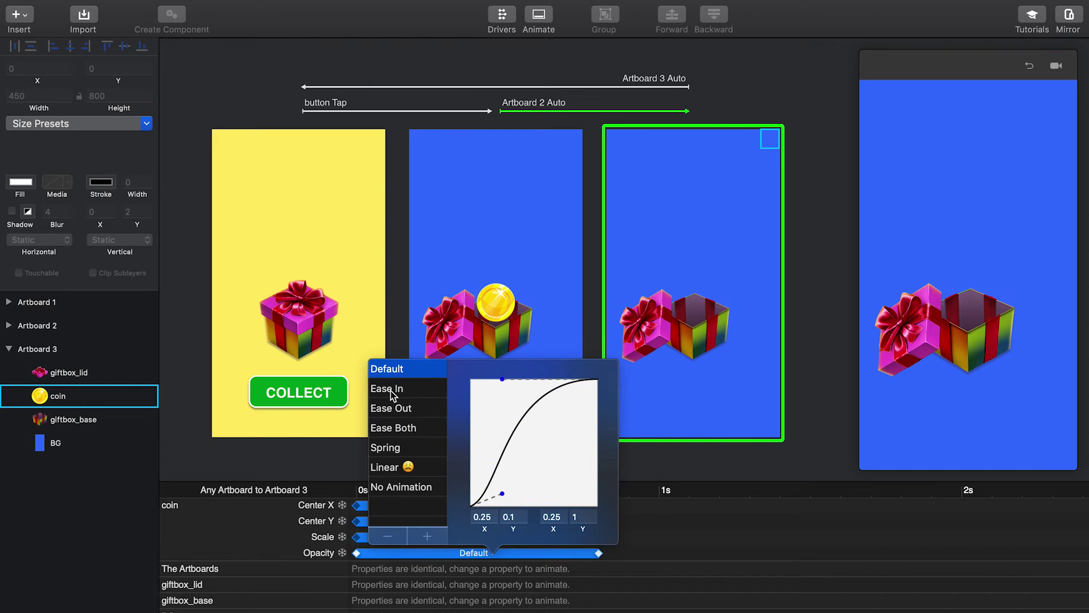
left_click(392, 394)
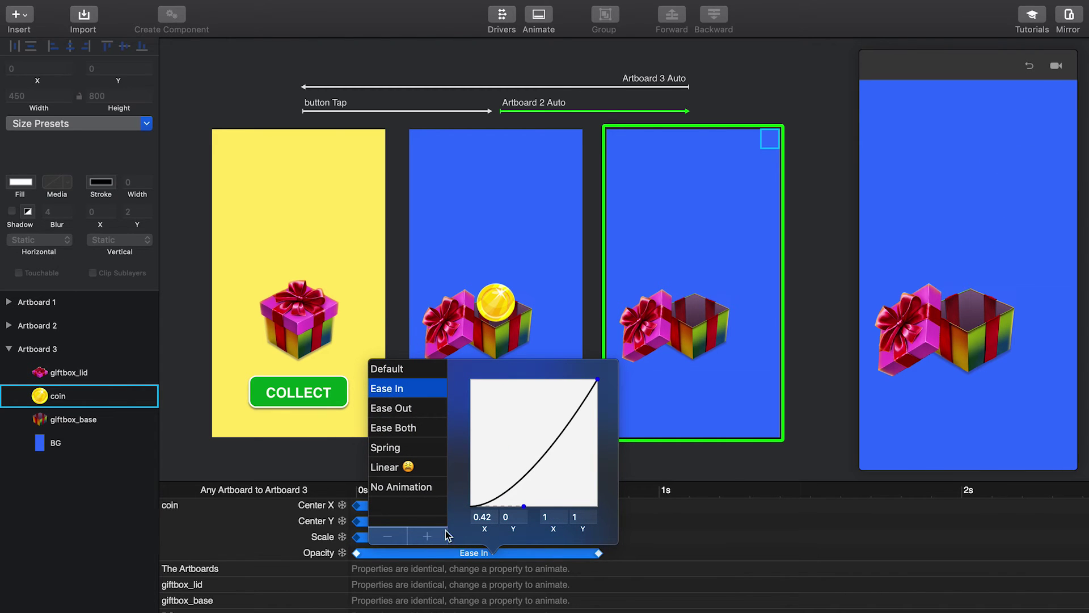
left_click(625, 552)
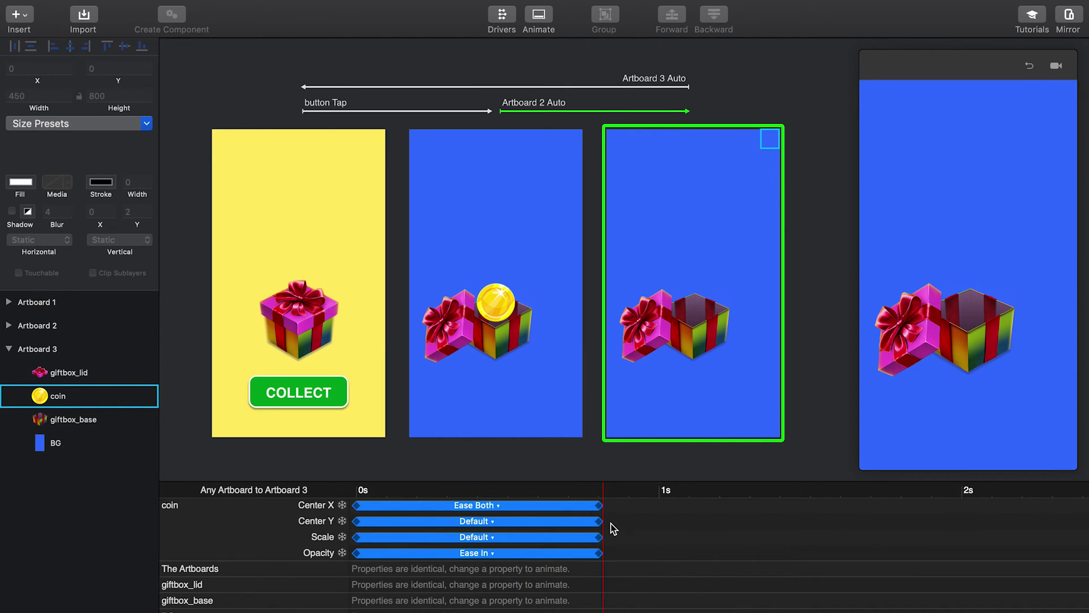
left_click(968, 418)
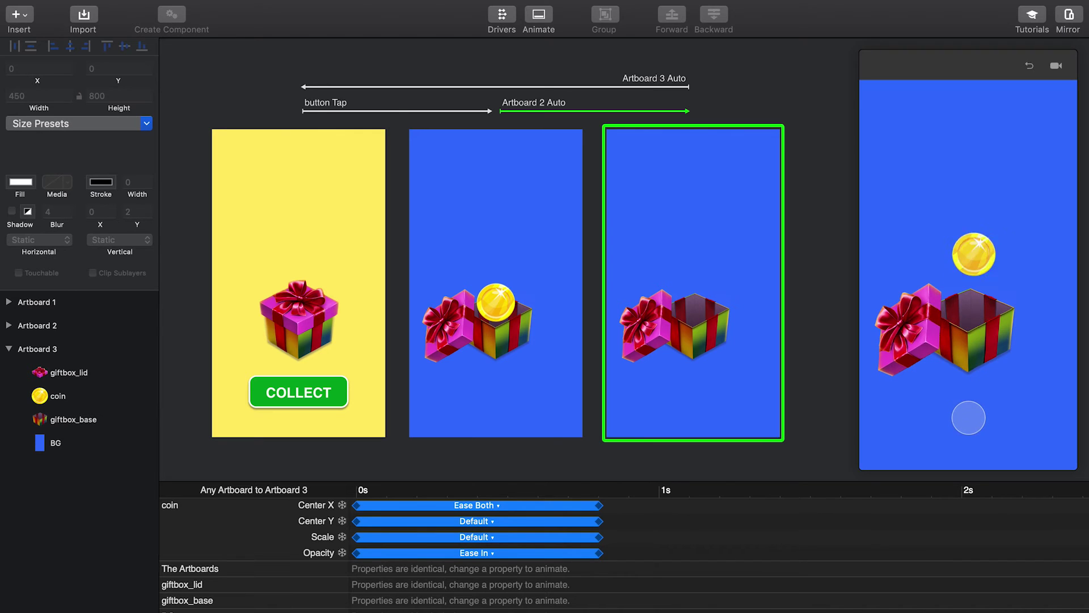
left_click(969, 417)
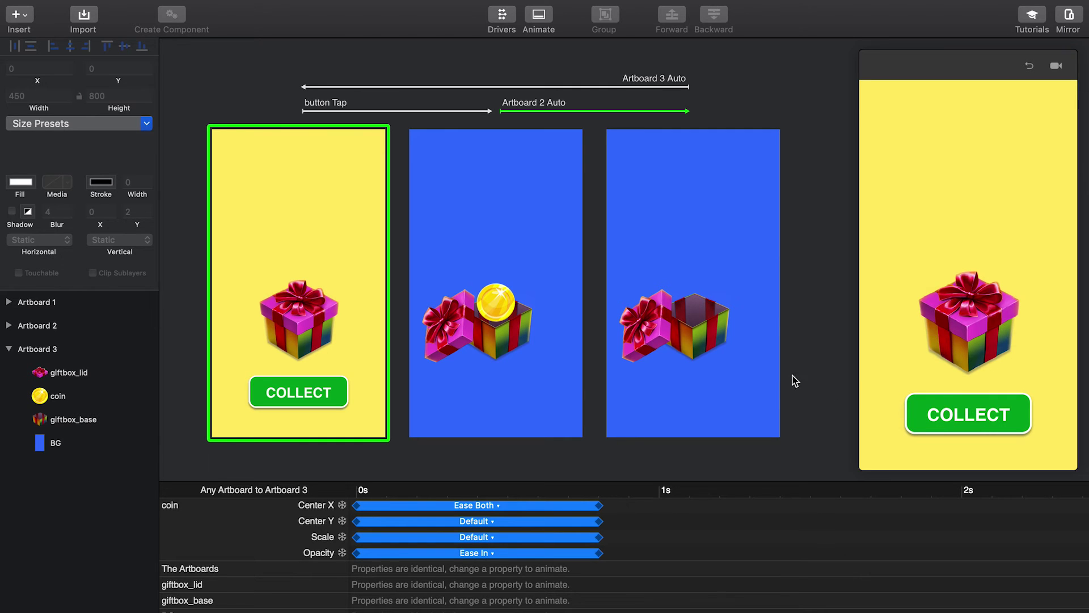
Duplicate the coin layer in Artboard 2 seven times to make eight stacked coins.
left_click(10, 350)
left_click(8, 326)
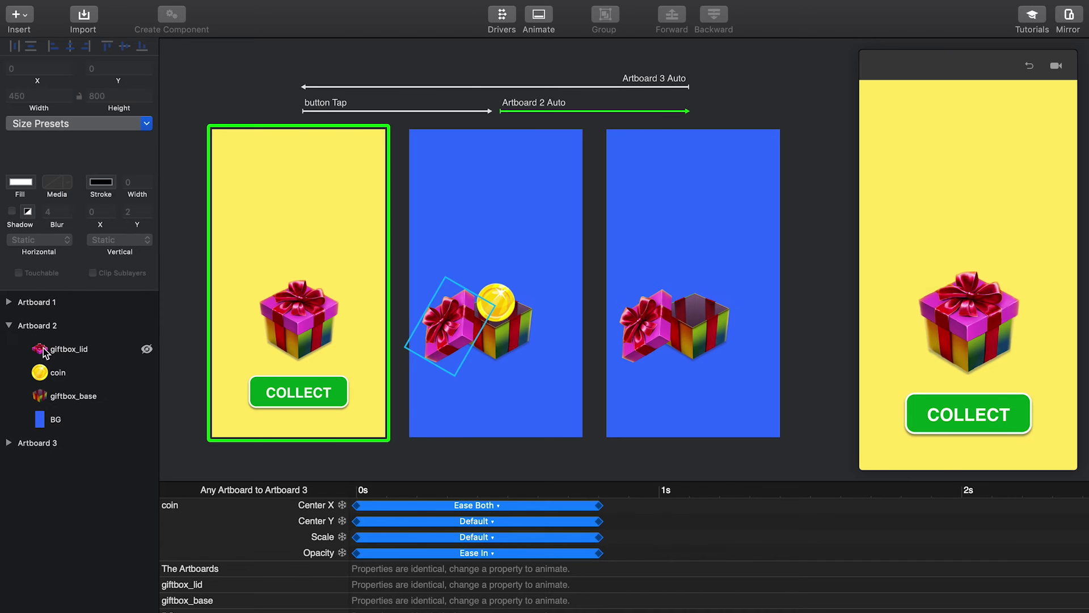
left_click(57, 377)
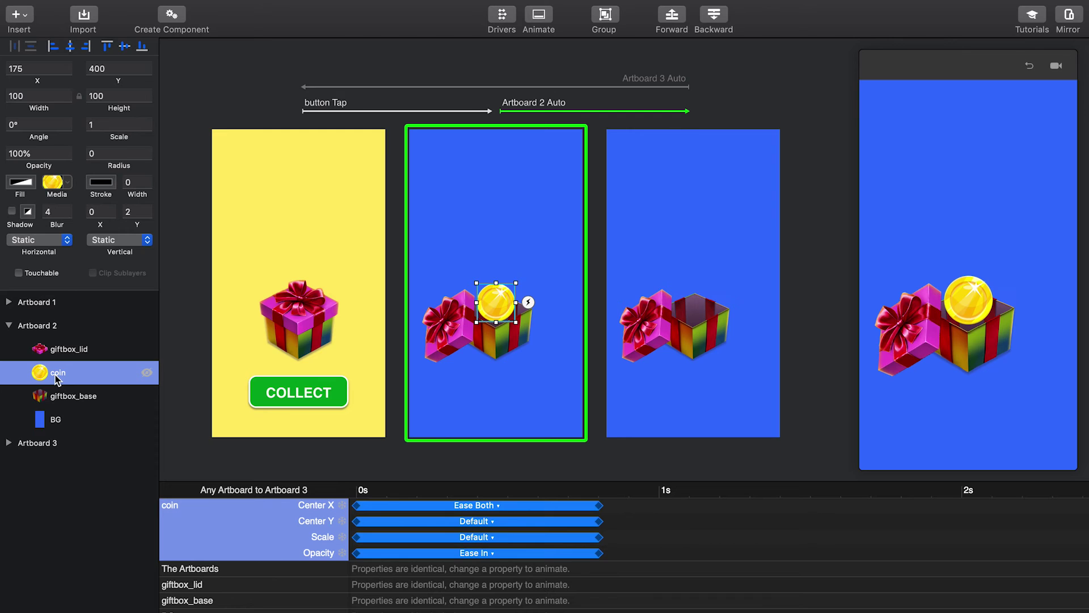
key("super+d")
key("super+d")
key("super+d")
key("super+d")
key("super+d")
key("super+d")
key("super+d")
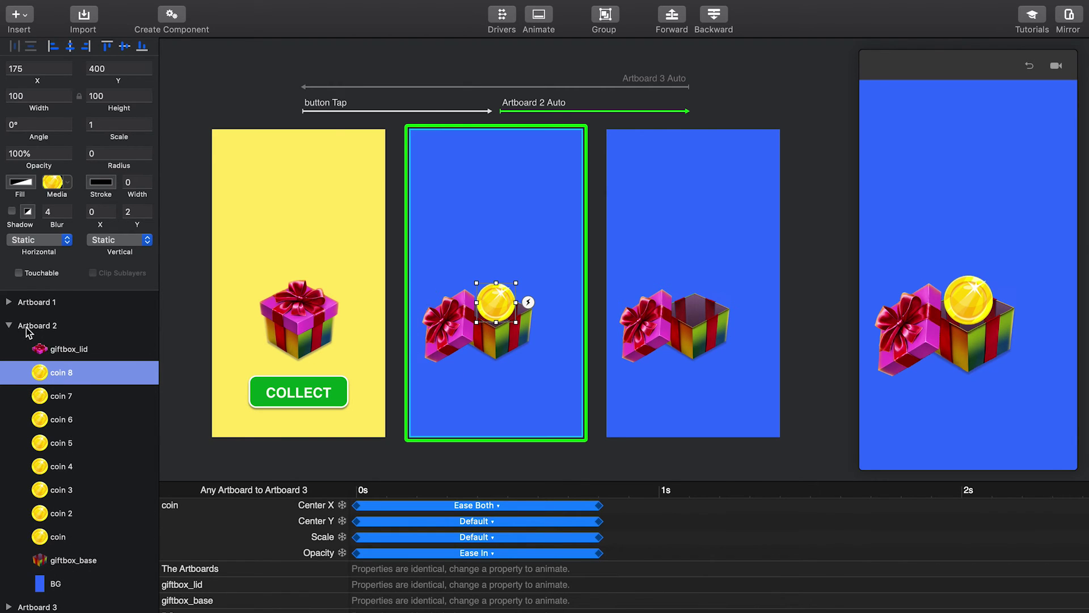
Collapse Artboard 2's layers and duplicate the coin layer in Artboard 3 once.
left_click(9, 325)
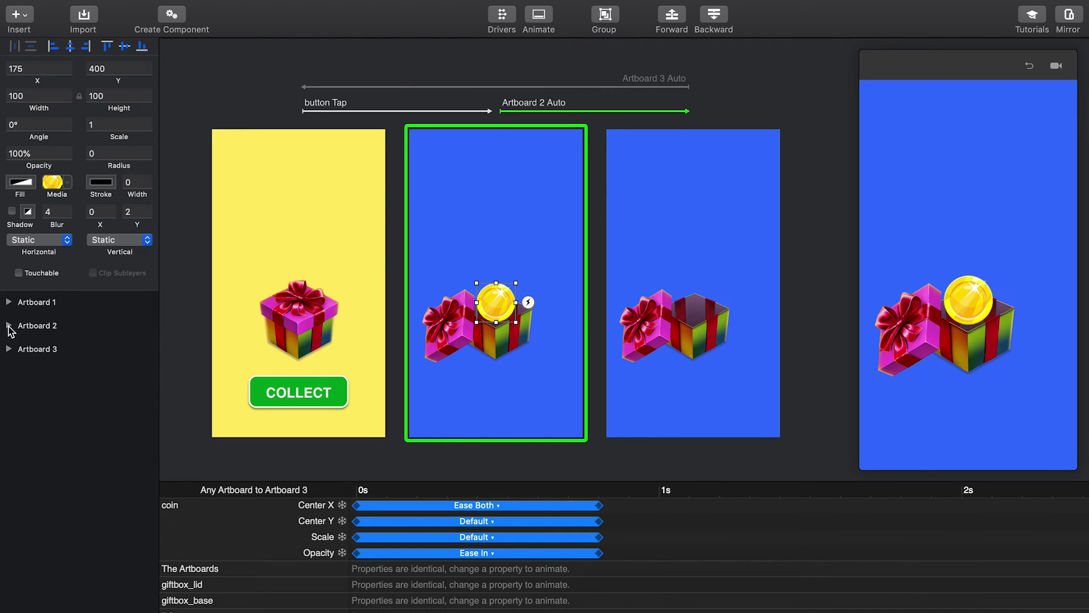
left_click(9, 349)
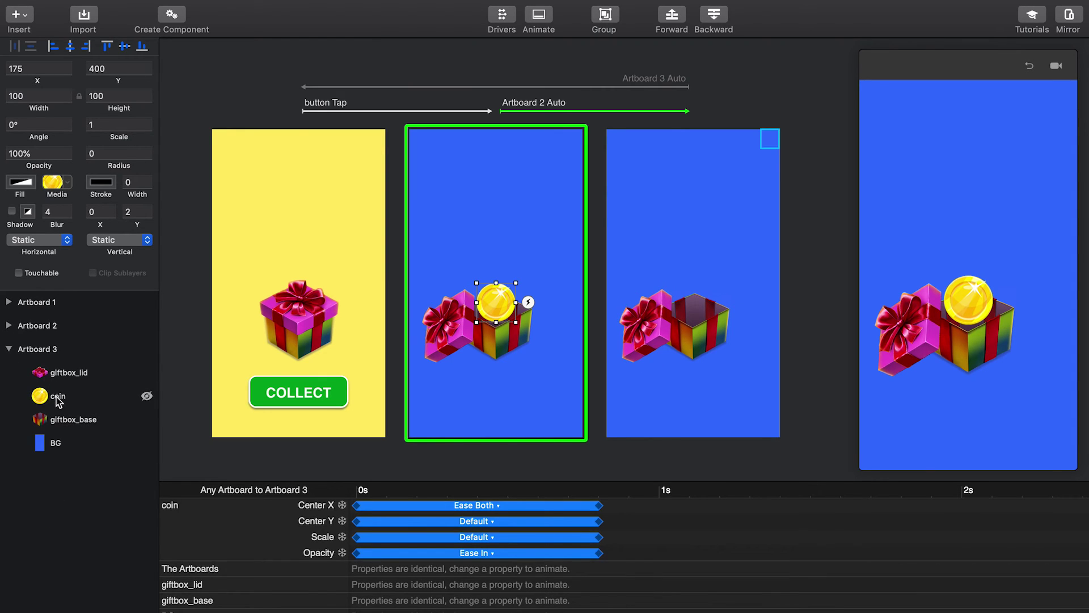
left_click(57, 397)
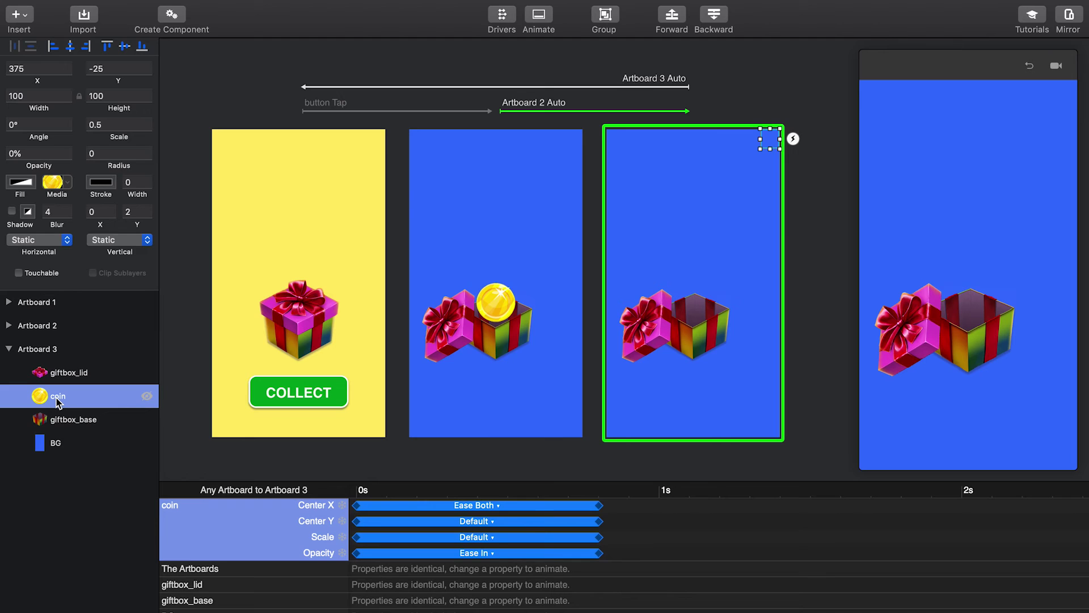
key("super+d")
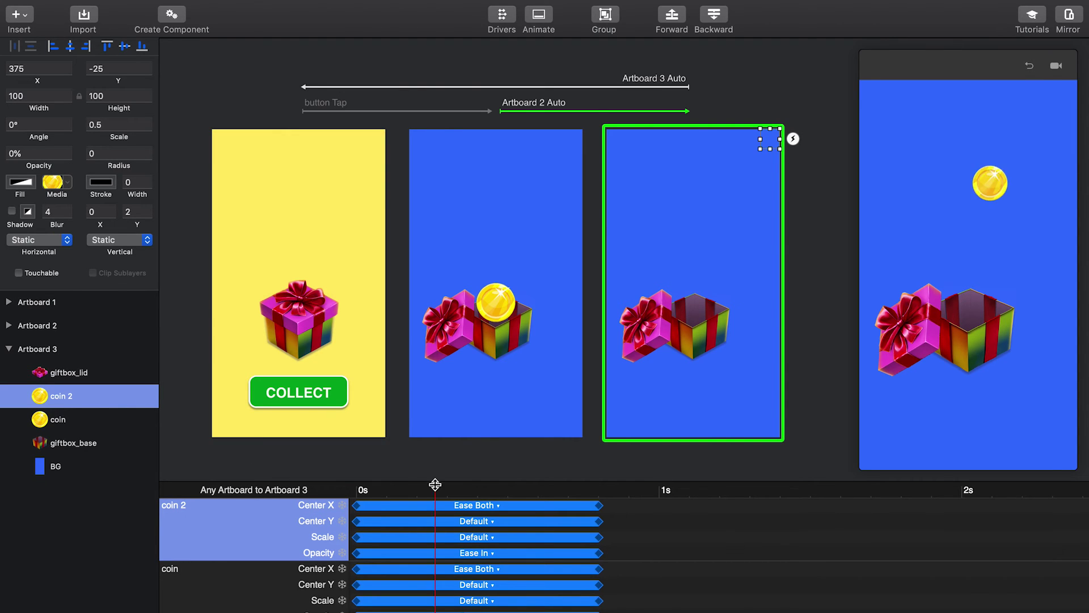
Select all keyframes of coin 2 in the Artboard 3 transition and delay them by about 0.1 s.
left_click(588, 513)
left_click_drag(587, 514, 353, 556)
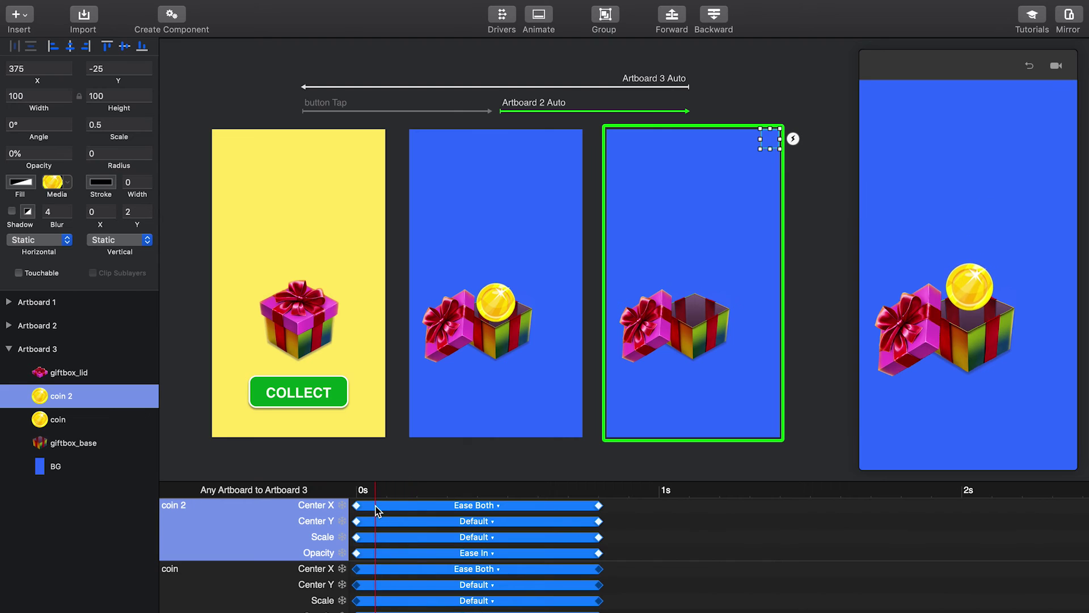
left_click_drag(377, 505, 406, 503)
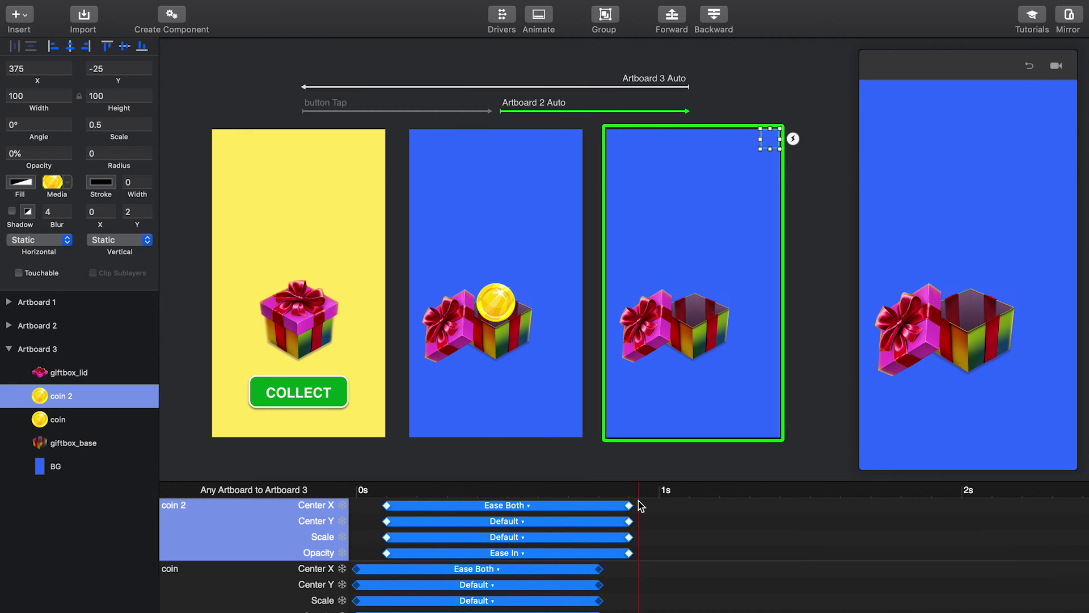
Play the COLLECT animation in the preview to check the timing of the two staggered coins.
left_click(974, 413)
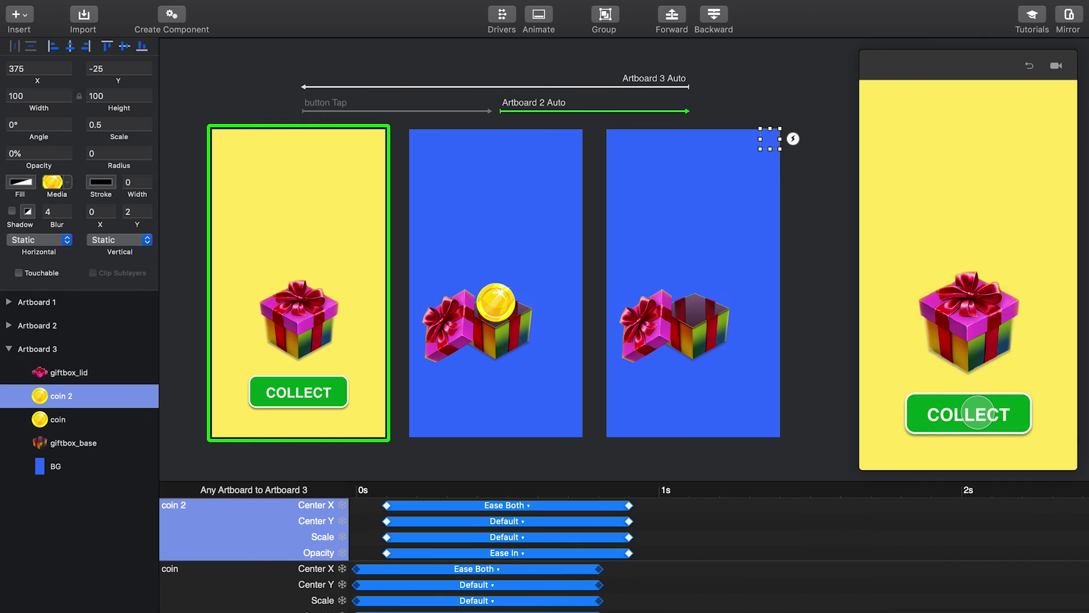
left_click(978, 413)
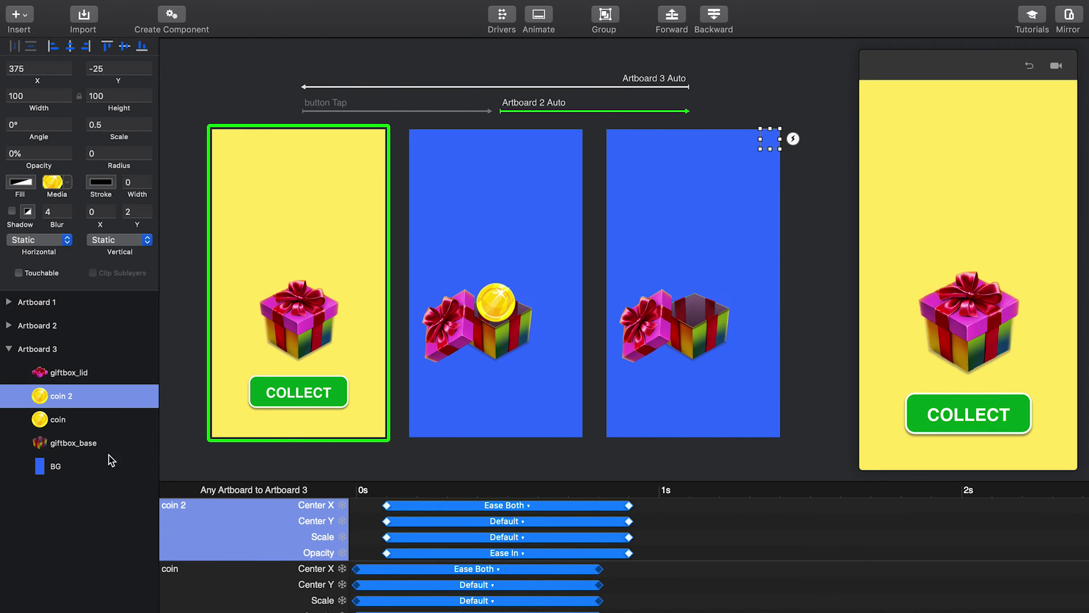
Duplicate coin and coin 2 in Artboard 3 above the originals and delay all the copies' keyframes by about 0.2 s.
left_click(59, 422)
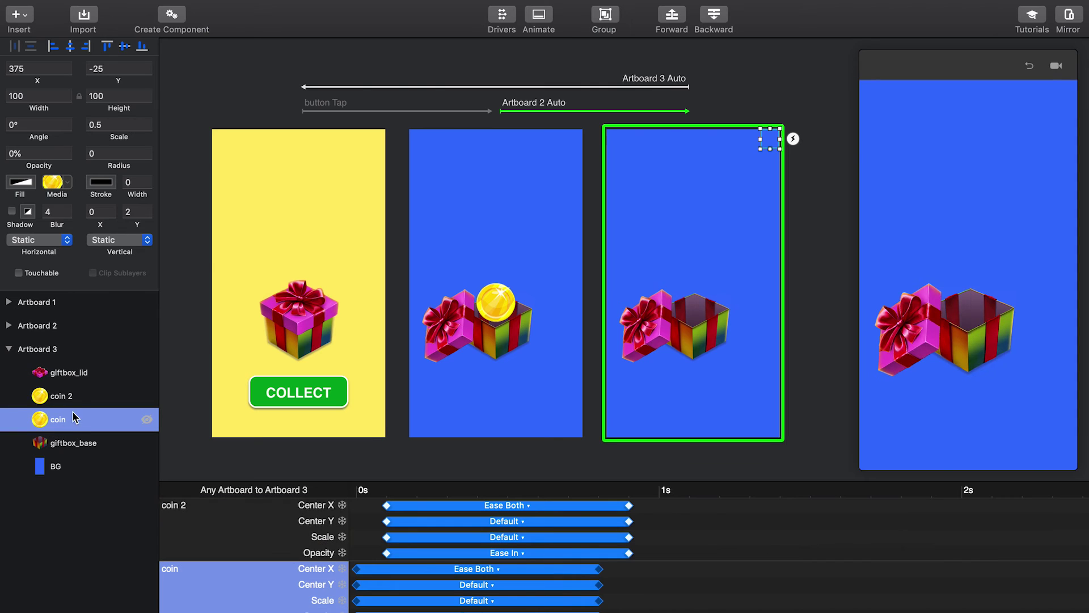
left_click(63, 400, "shift")
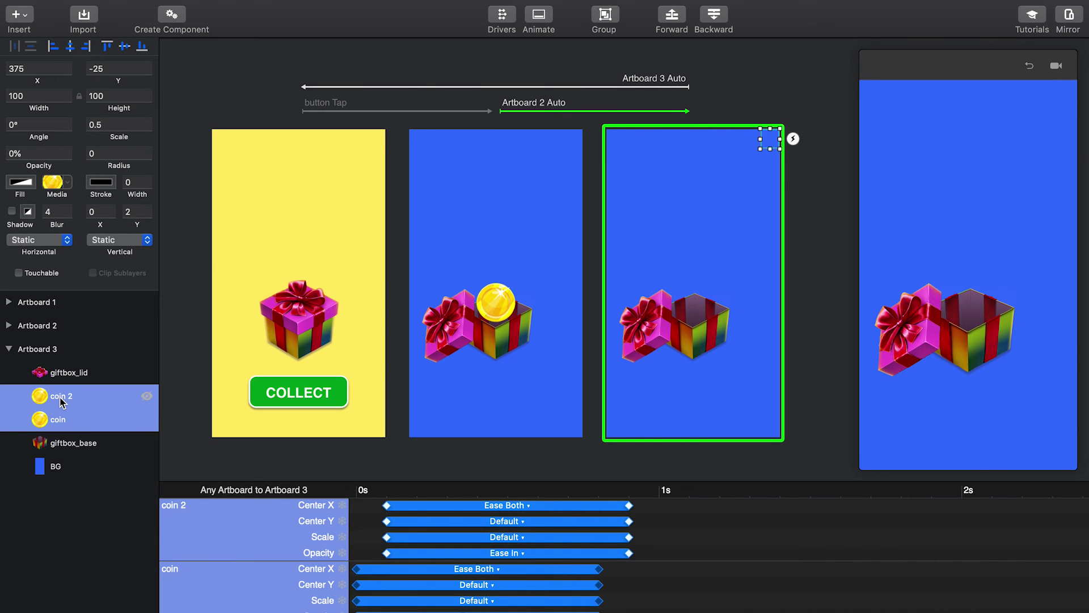
key("super+d")
left_click_drag(77, 448, 78, 409)
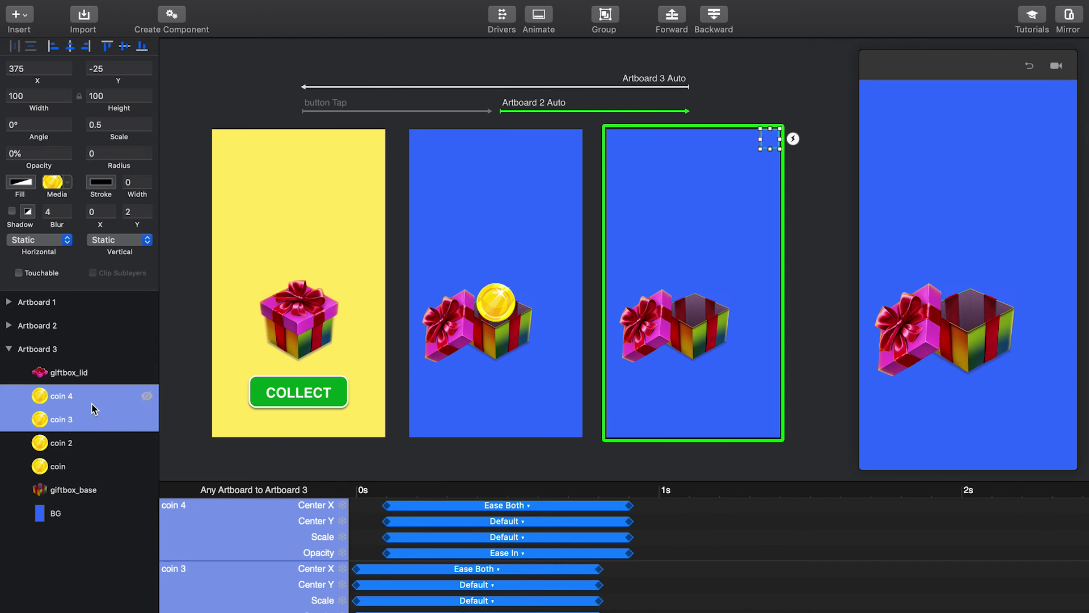
left_click_drag(652, 502, 349, 608)
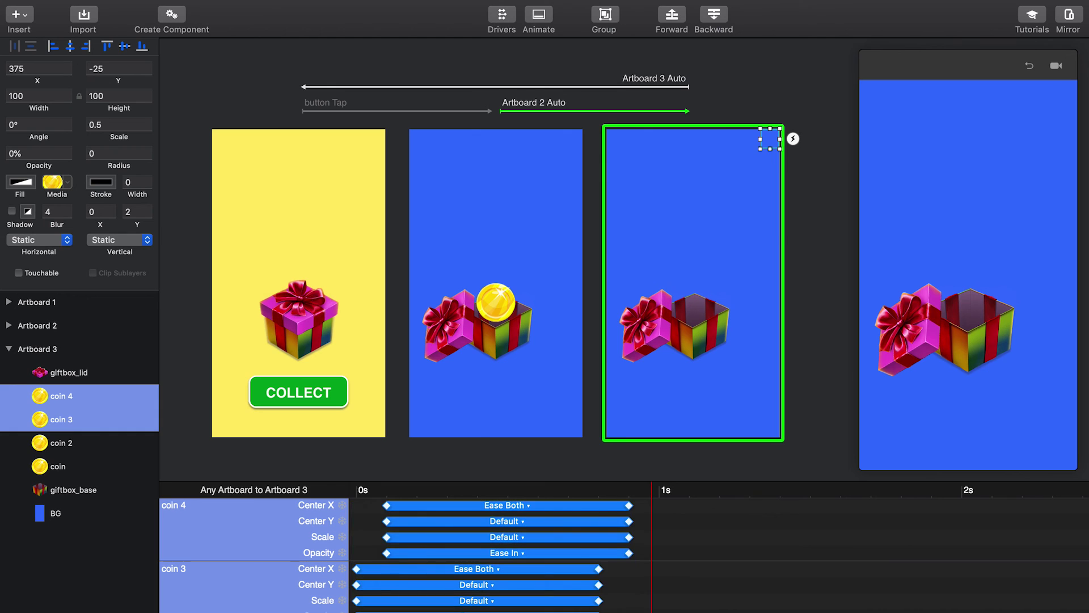
left_click_drag(407, 505, 469, 510)
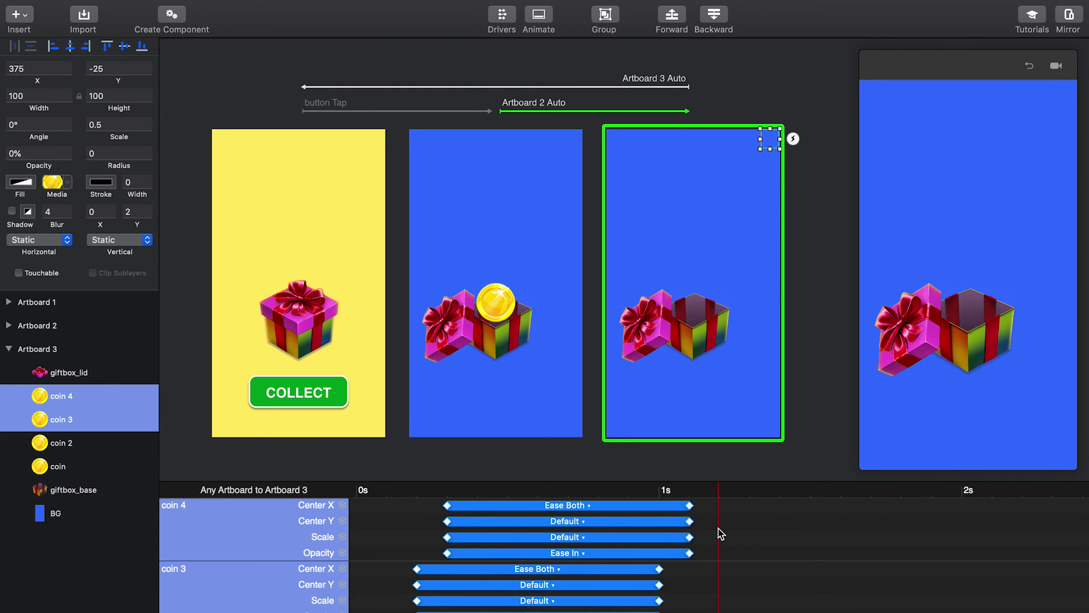
Duplicate the four Artboard 3 coins, grouping the copies above the originals, and delay all the copies' keyframes by about 0.4 s.
left_click(59, 467)
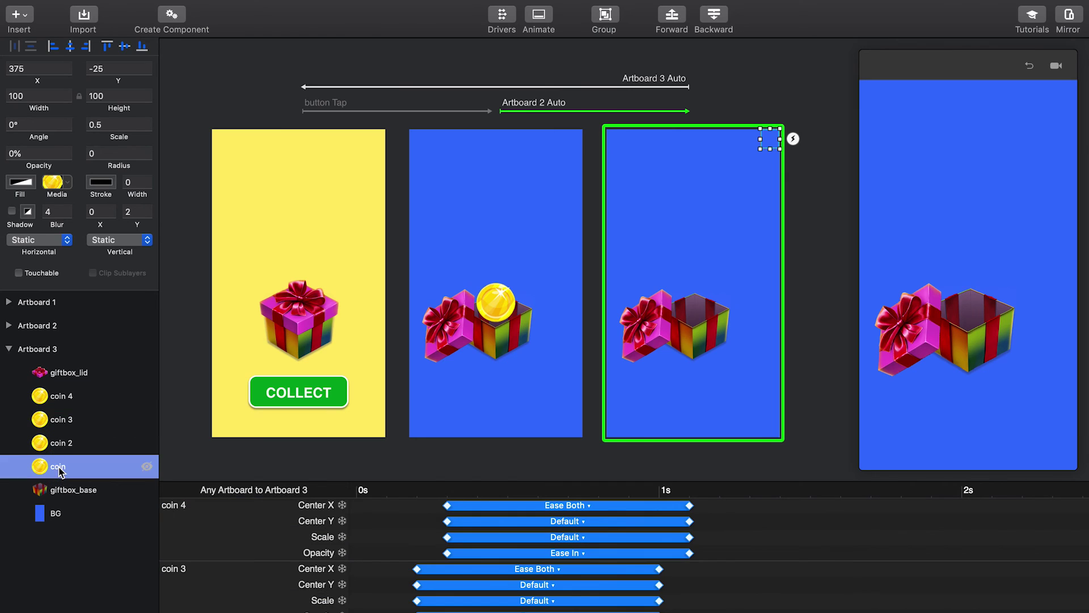
left_click(57, 400, "shift")
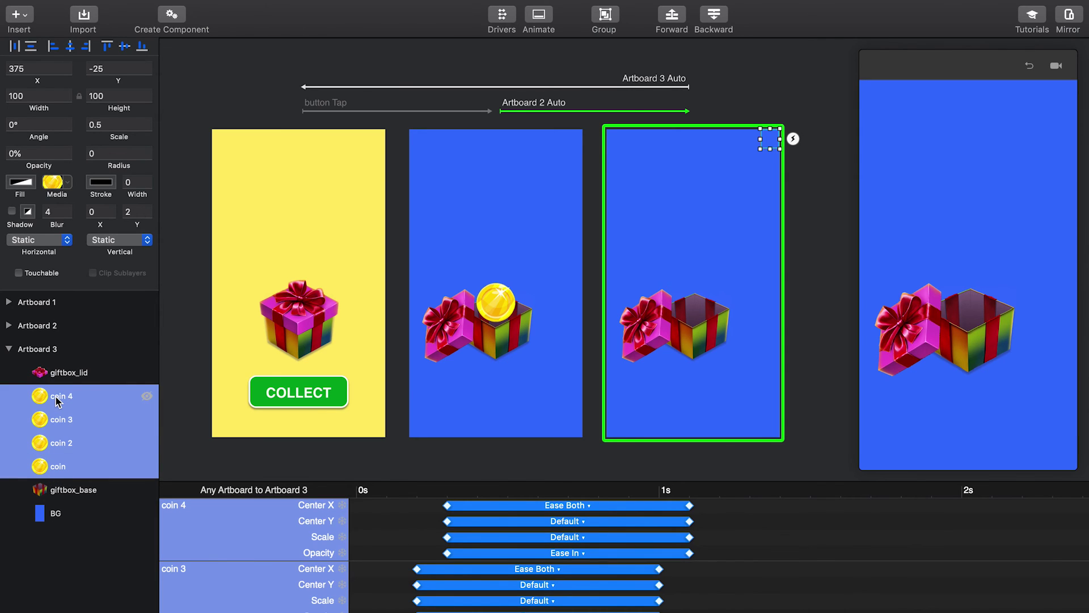
key("super+d")
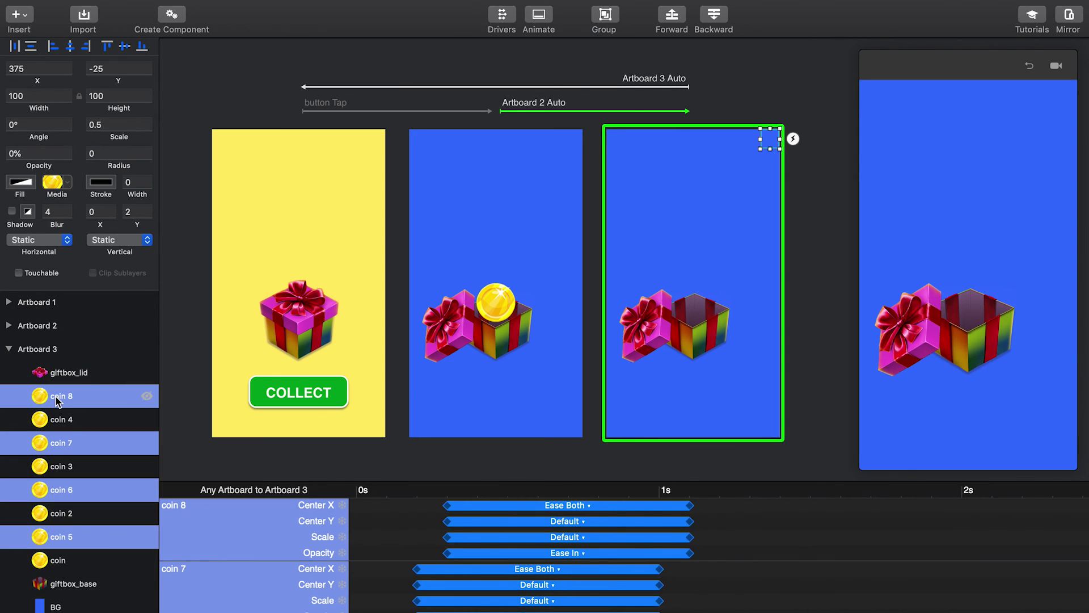
left_click_drag(77, 539, 80, 410)
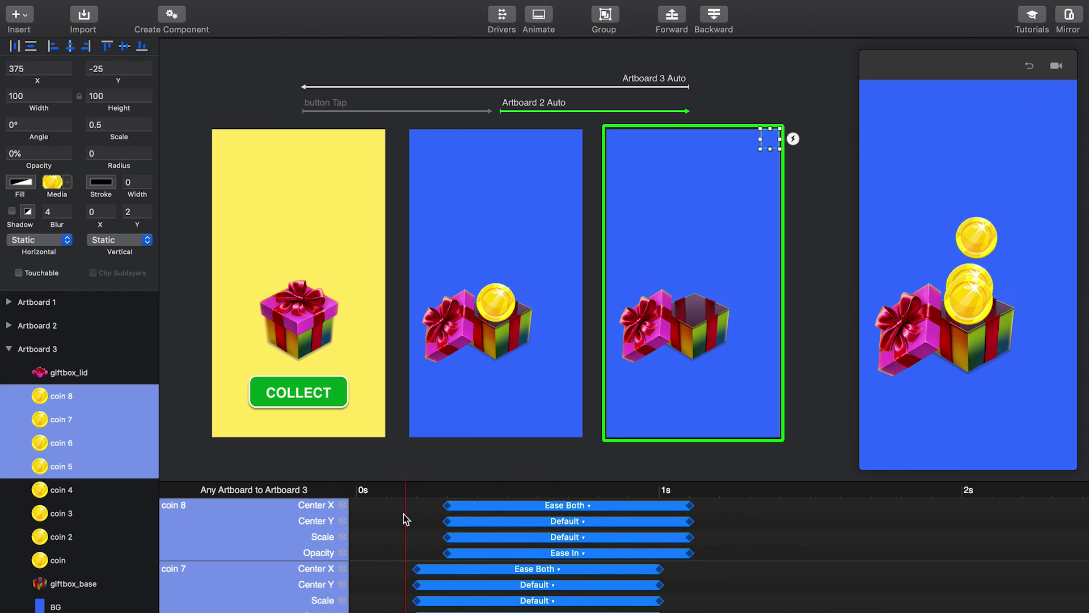
left_click_drag(410, 483, 439, 11)
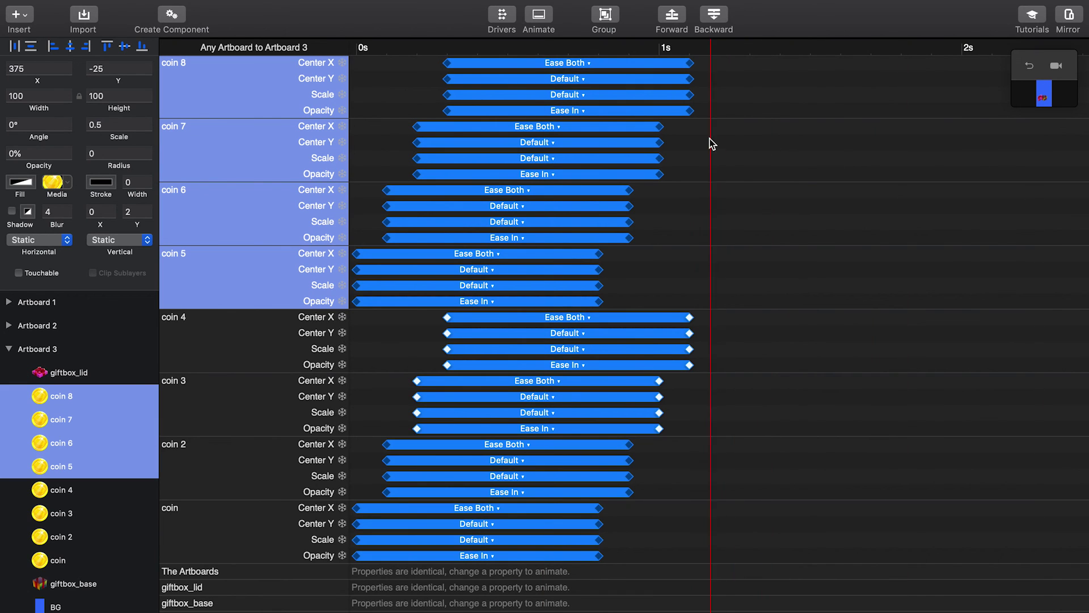
left_click_drag(705, 59, 498, 304)
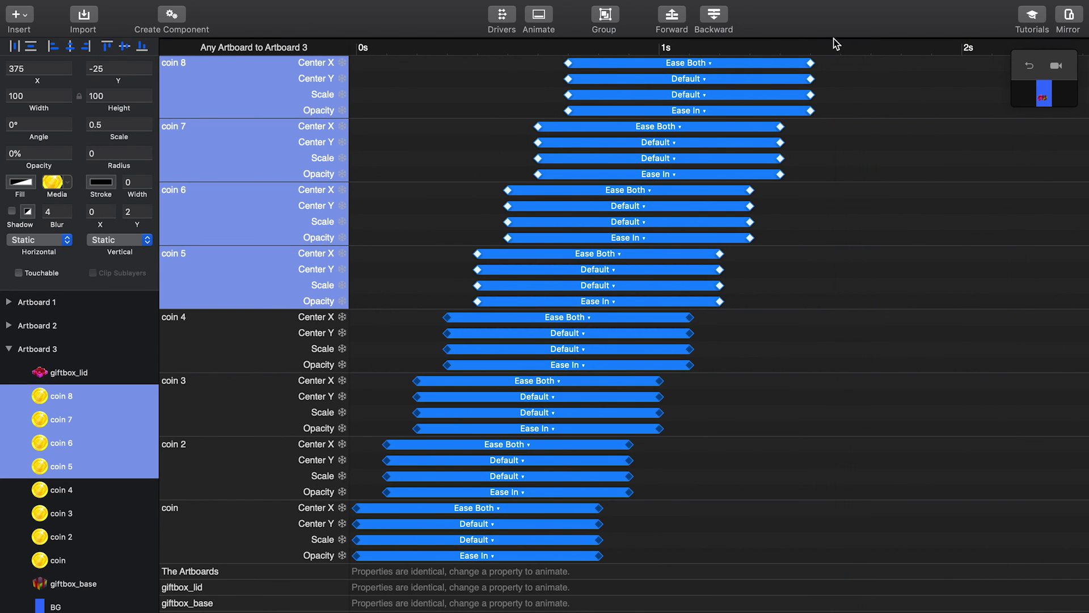
Hide the animation timeline and test the eight-coin COLLECT animation in an enlarged preview.
left_click(1015, 108)
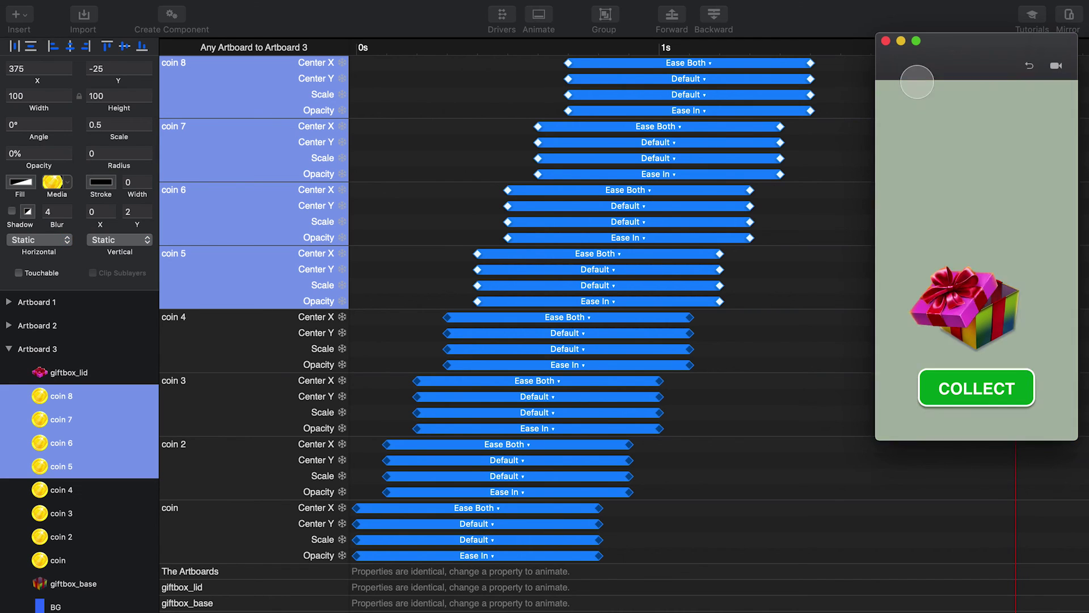
left_click(885, 41)
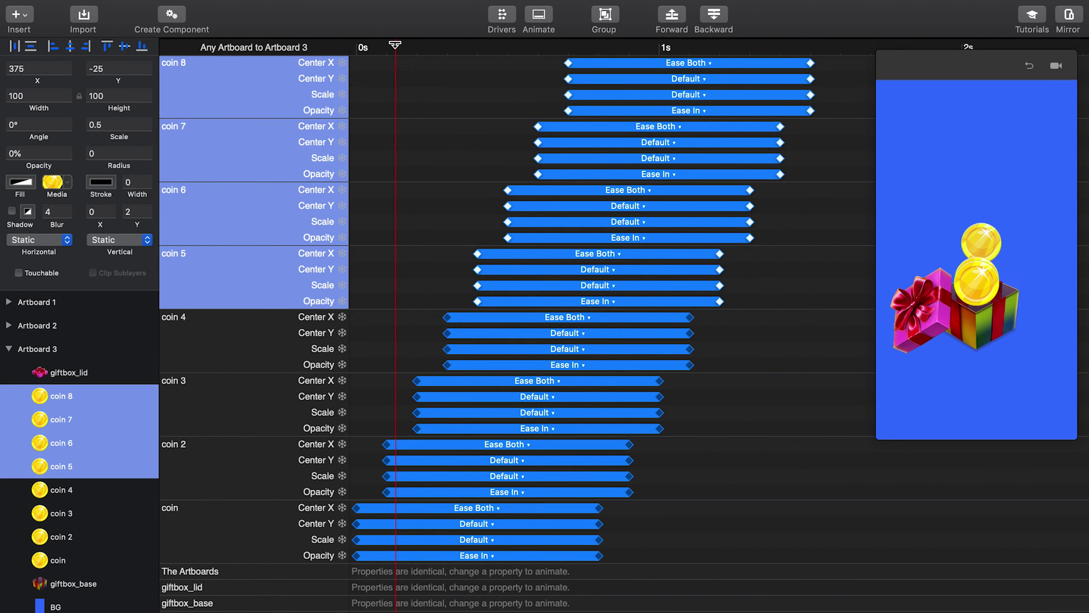
left_click(538, 17)
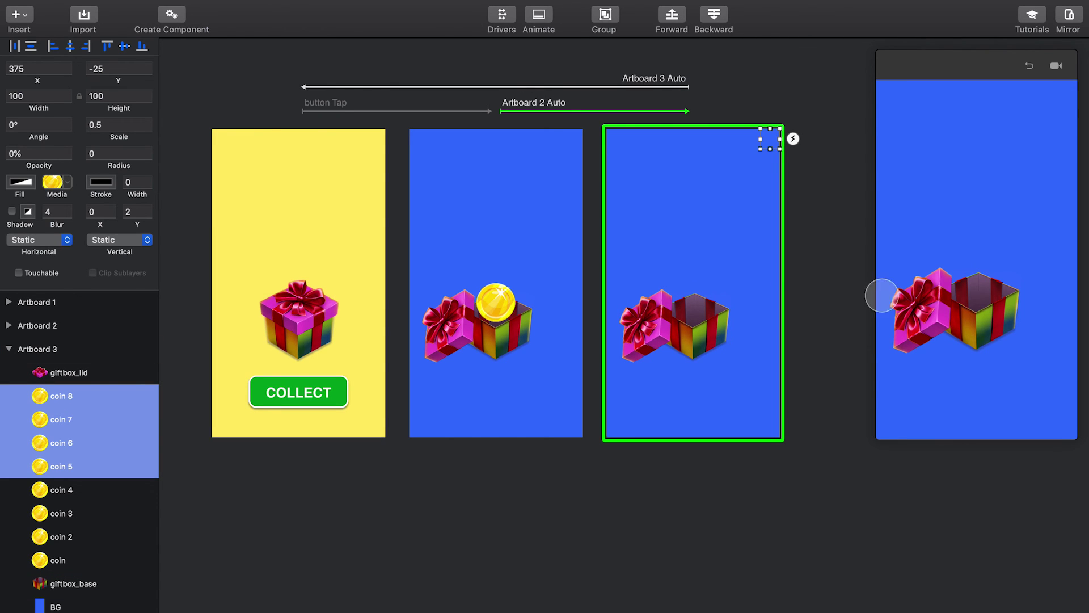
left_click(934, 304)
left_click_drag(877, 440, 831, 490)
left_click(927, 437)
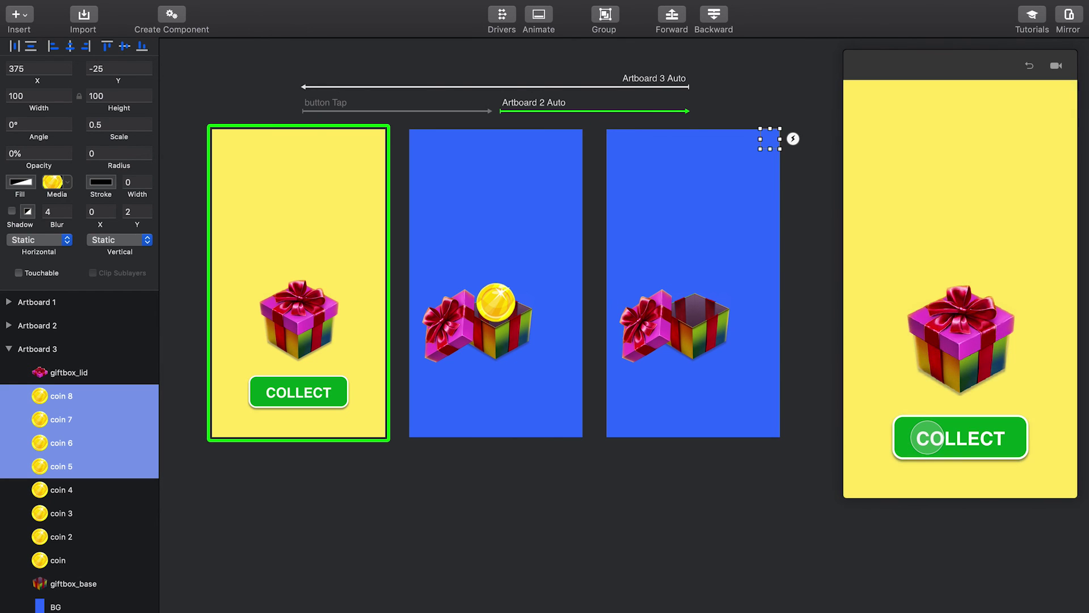
left_click(927, 438)
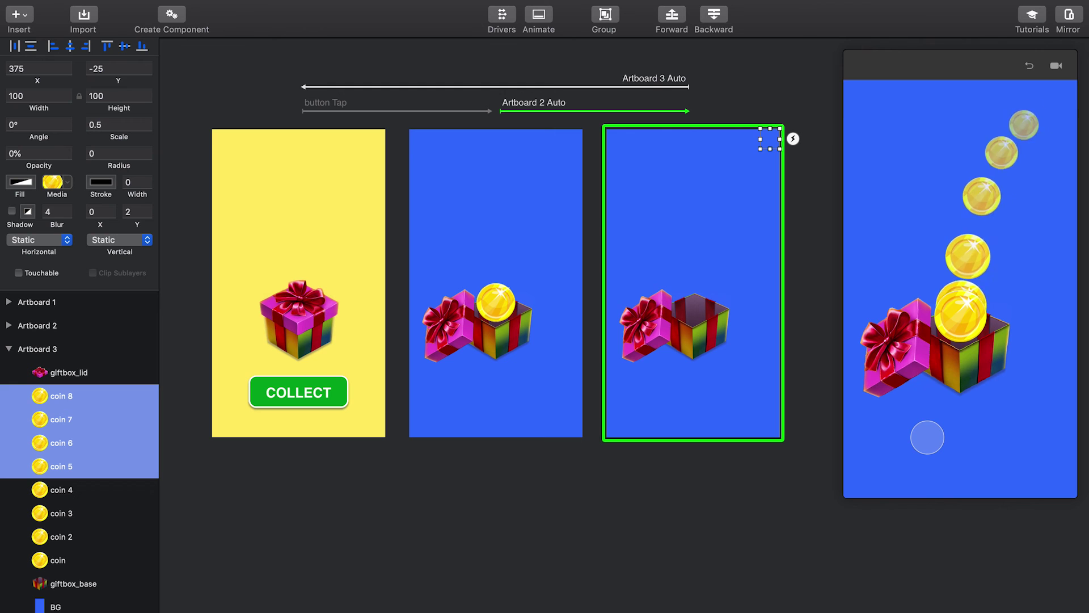